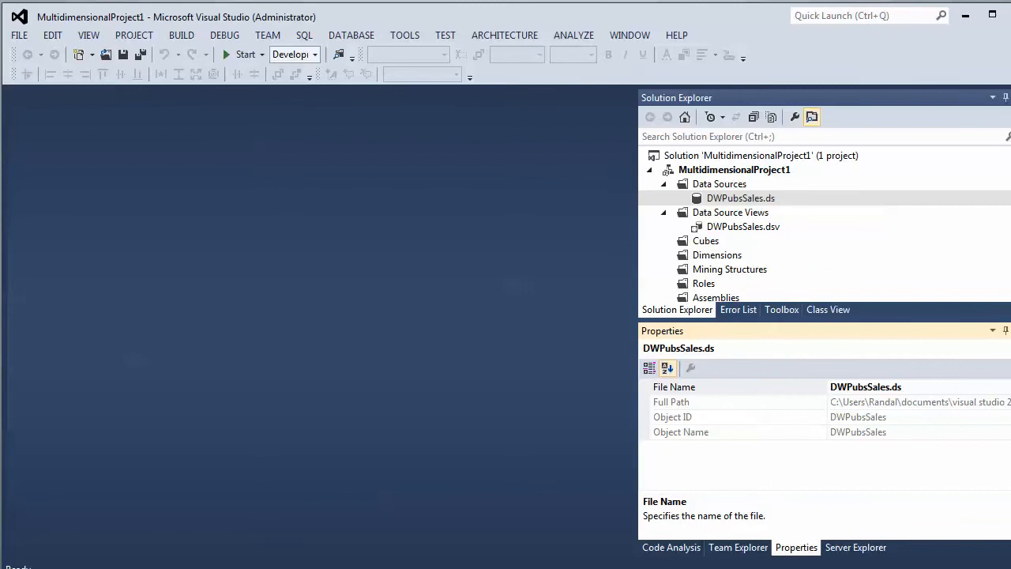
- Dock the Properties window into the lower tab group alongside Solution Explorer
mouse_move(452, 568)
mouse_down()
mouse_move(450, 558)
mouse_move(450, 567)
mouse_up()
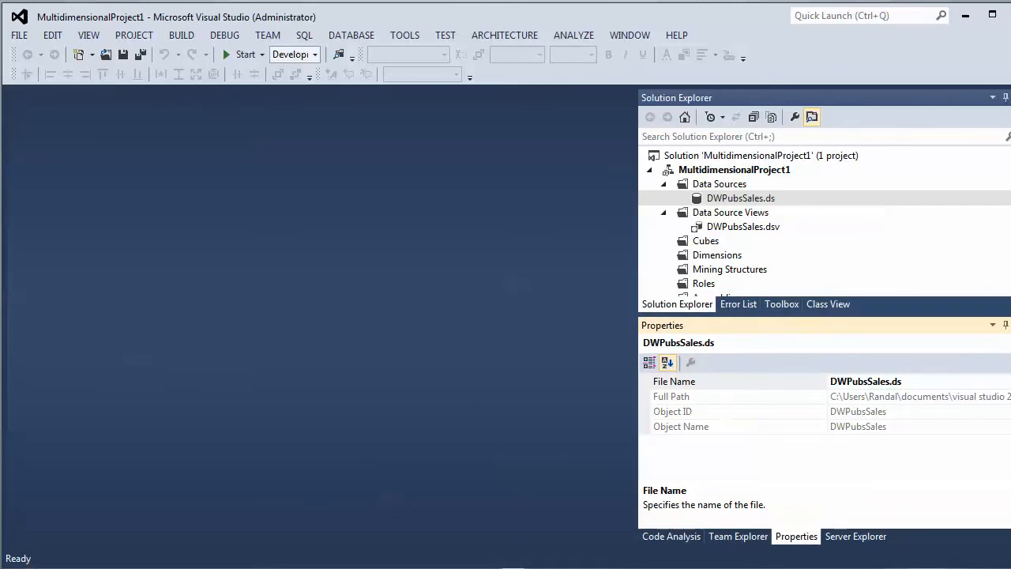
drag(1010, 304, 1010, 300)
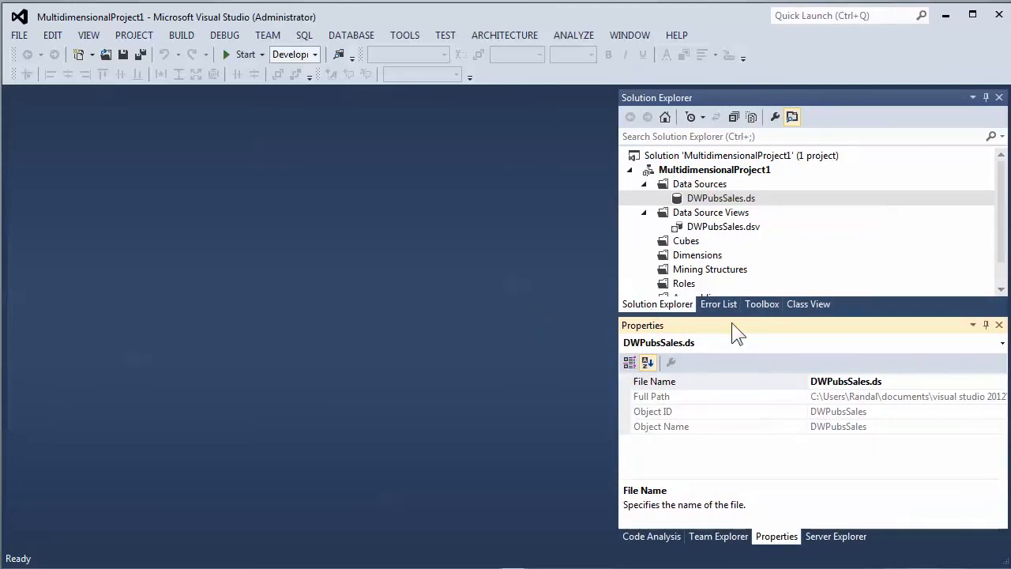
drag(746, 325, 813, 314)
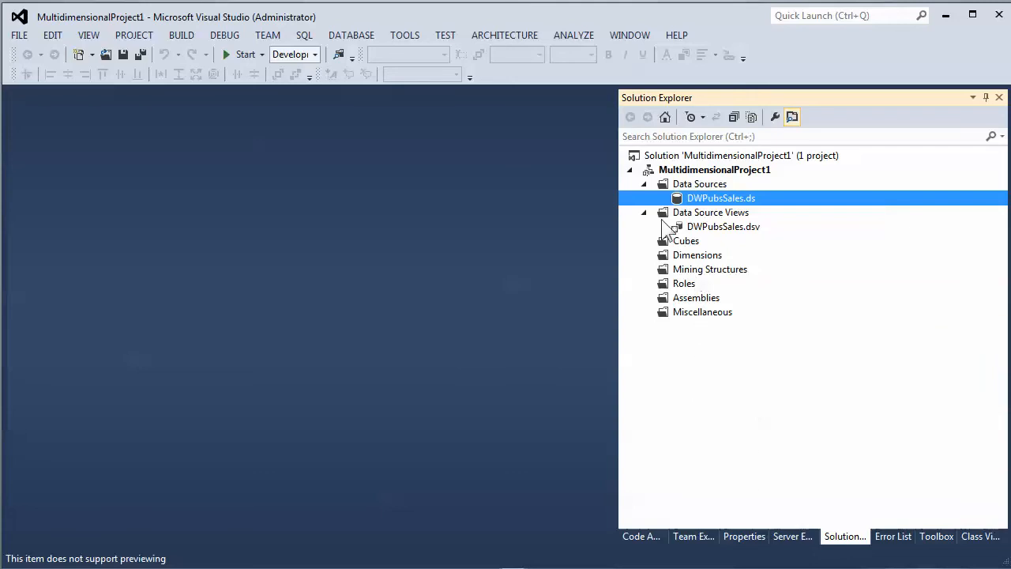
- Open the DWPubsSales.dsv data source view in the designer
click(738, 225)
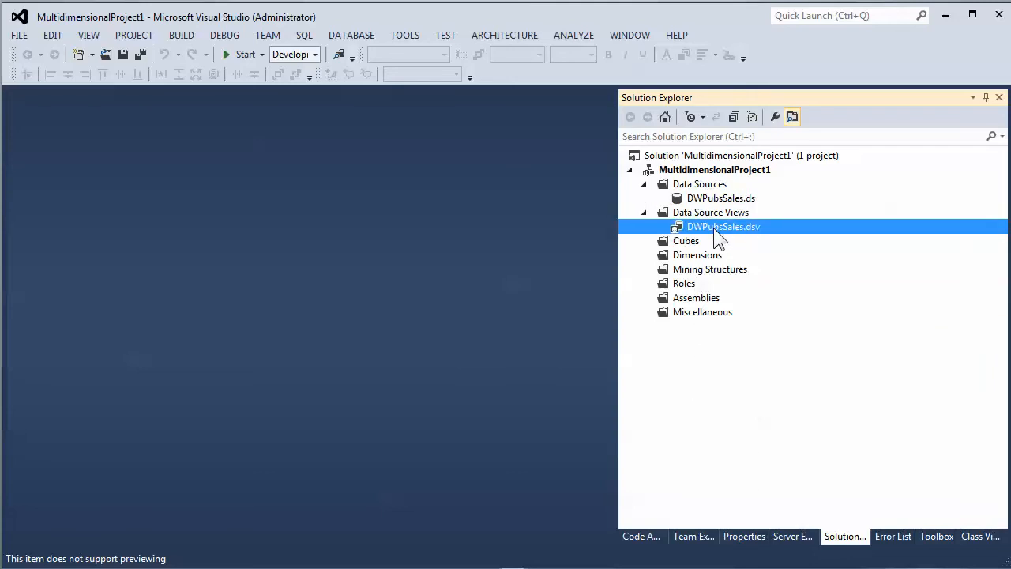
double_click(714, 227)
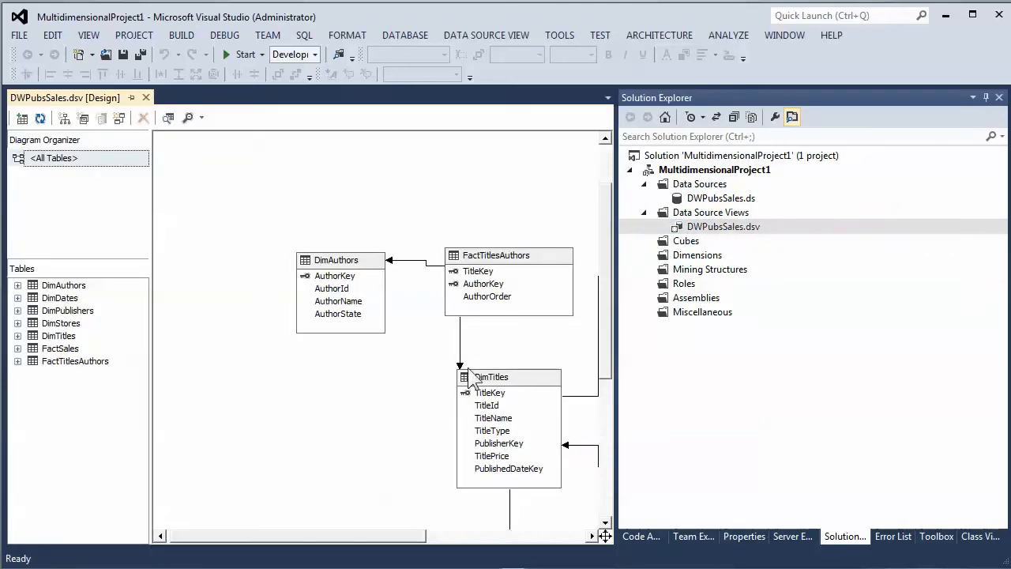
- Move the DimPublishers table in the diagram to the left of DimTitles
drag(340, 539, 446, 543)
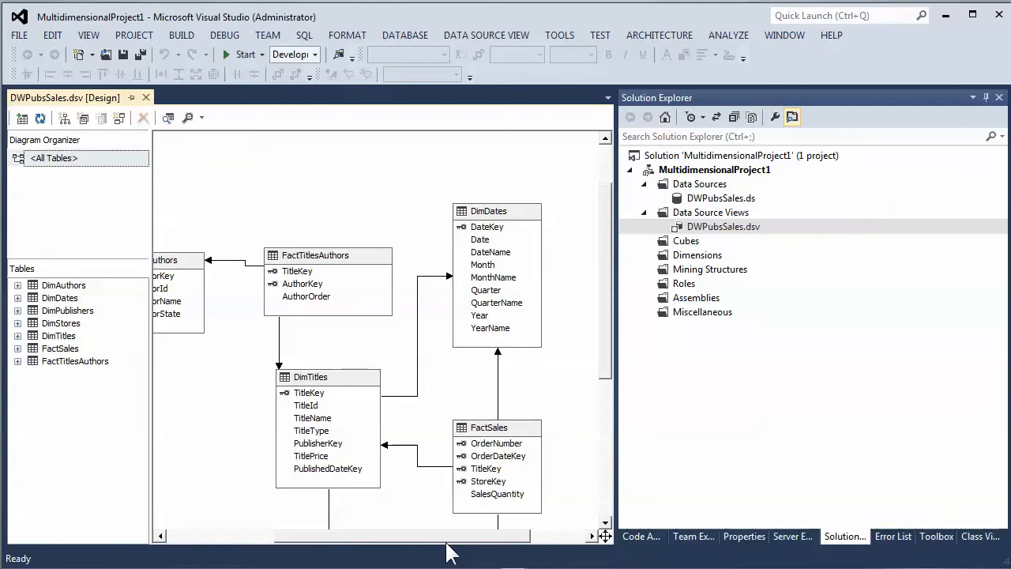
drag(605, 264, 581, 327)
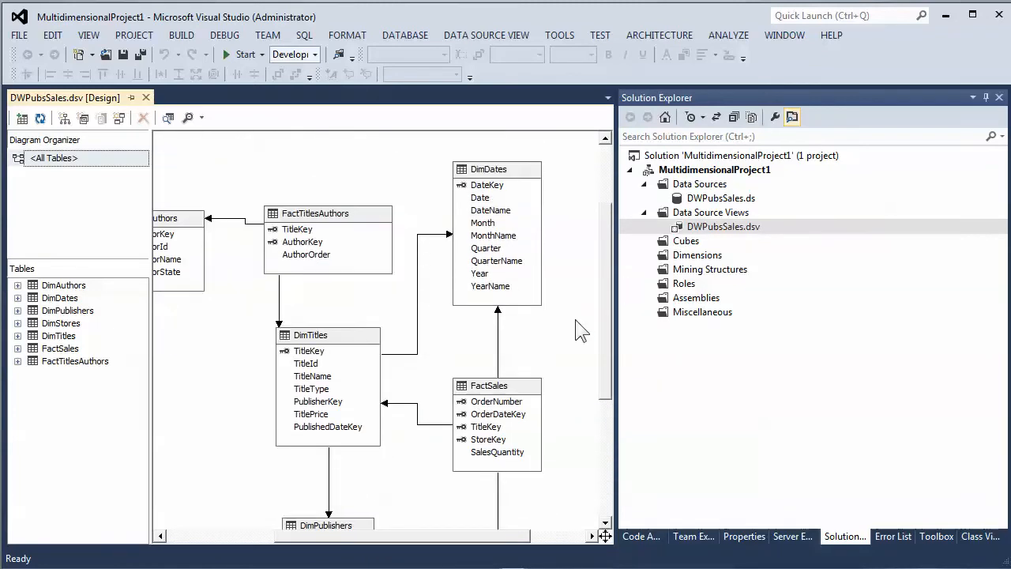
drag(409, 544, 379, 548)
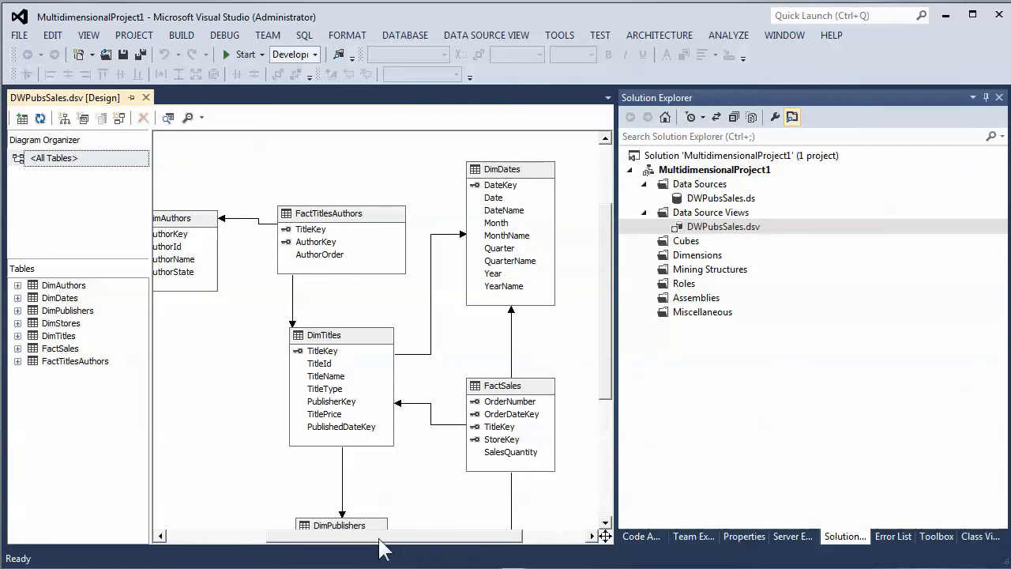
drag(325, 523, 195, 385)
drag(611, 348, 611, 398)
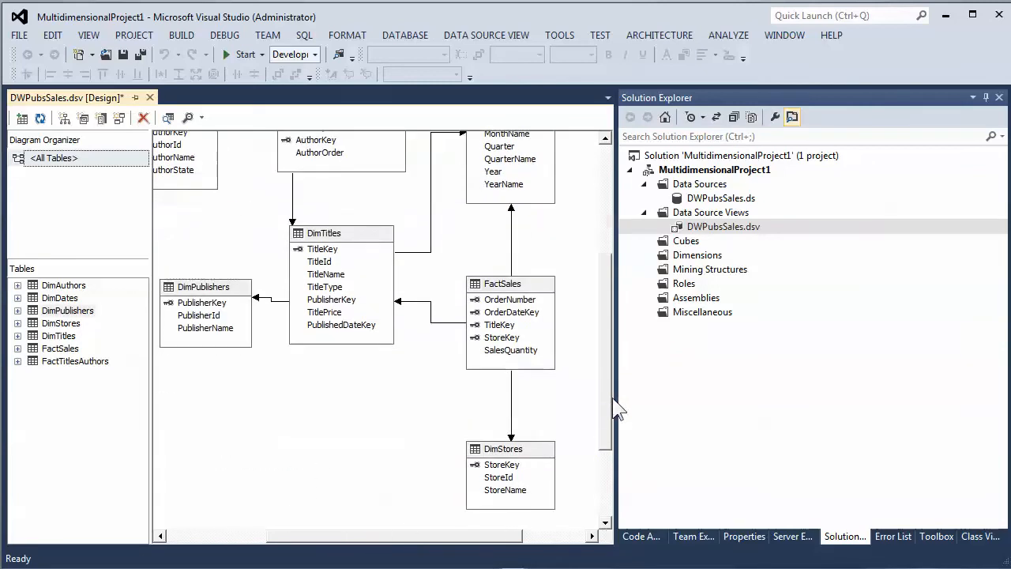
- Move the DimStores table up beneath DimTitles and widen the diagram pane by narrowing Solution Explorer
drag(503, 452, 334, 376)
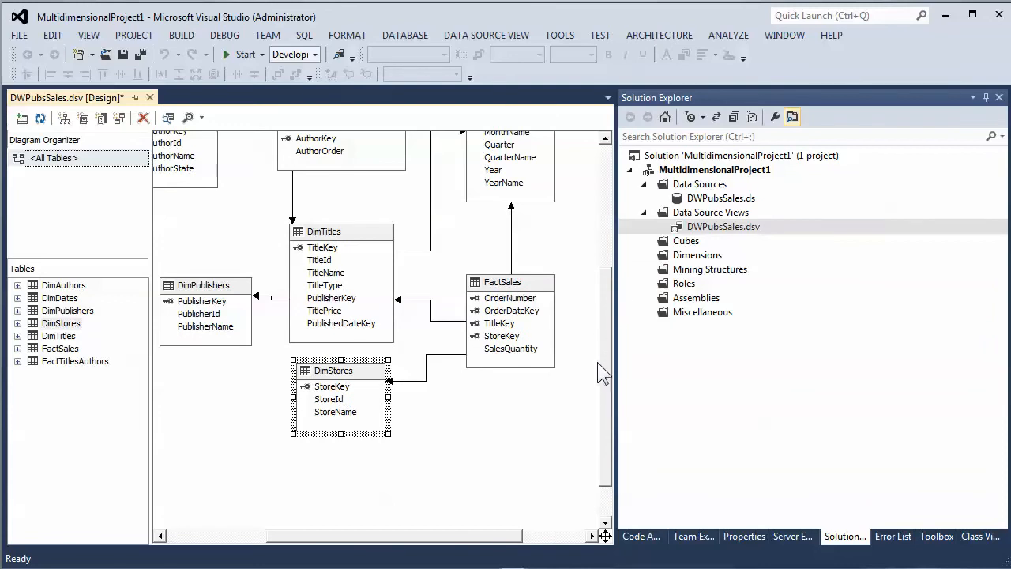
scroll(602, 357, up, 3)
scroll(609, 315, down, 1)
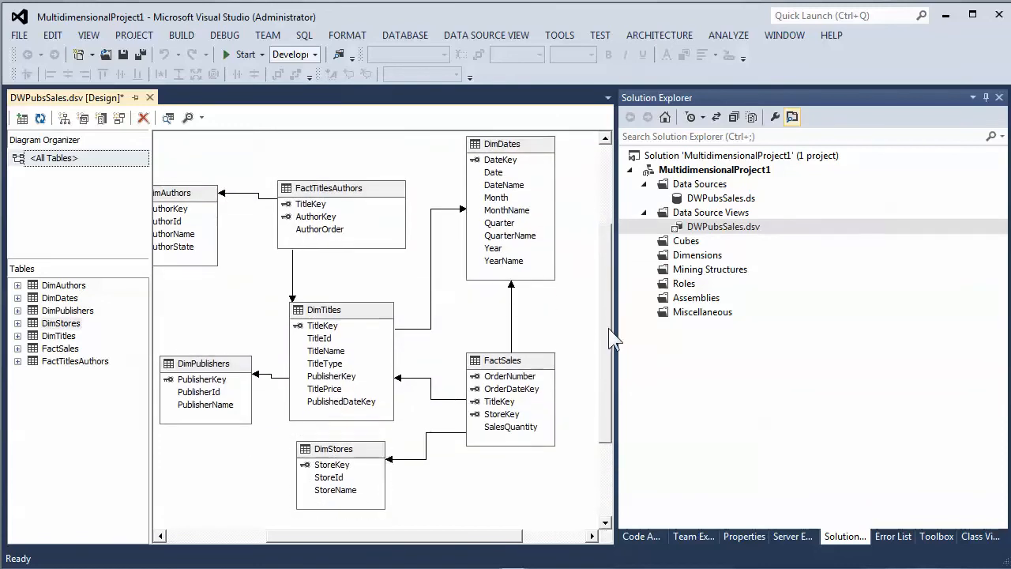
drag(617, 306, 715, 279)
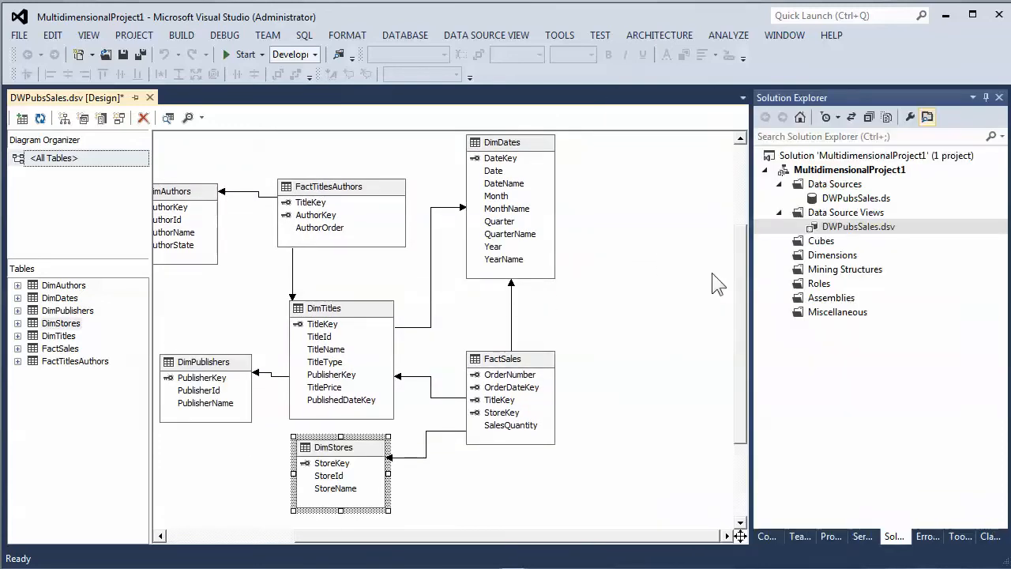
drag(406, 542, 343, 548)
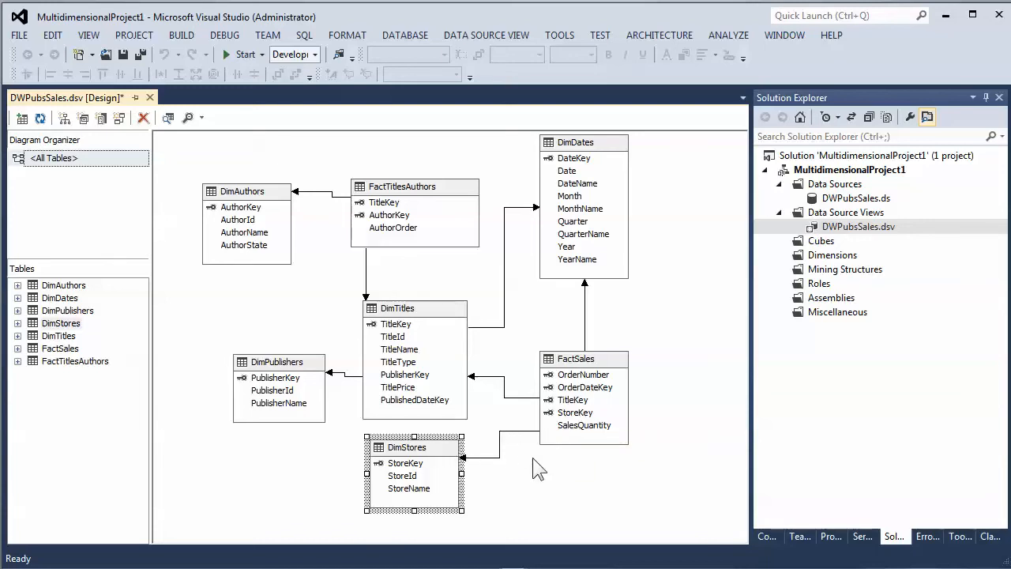
- Inspect the FactSales columns and the keys of the DimTitles to DimDates relationship
click(579, 378)
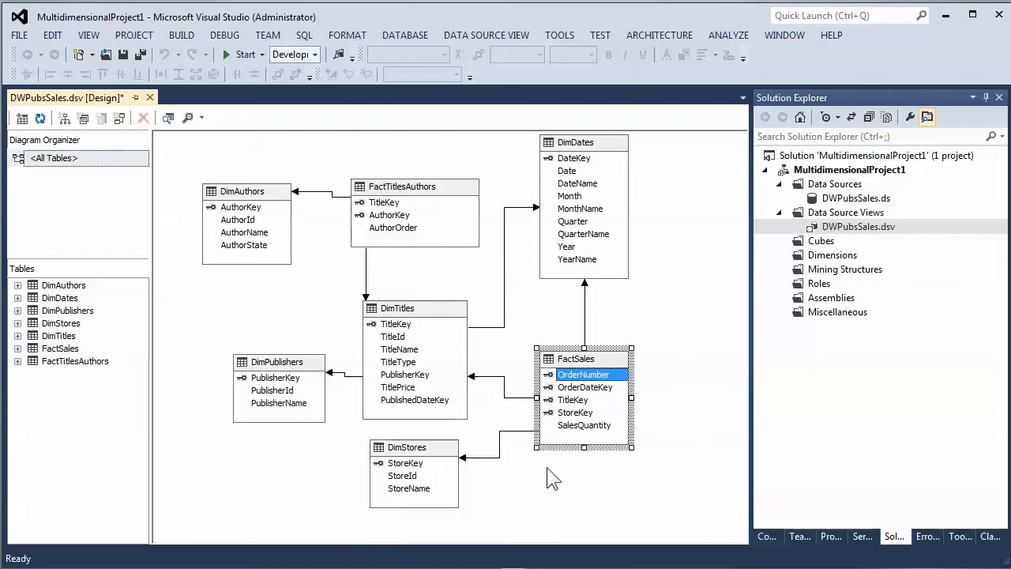
click(581, 387)
click(580, 399)
click(581, 413)
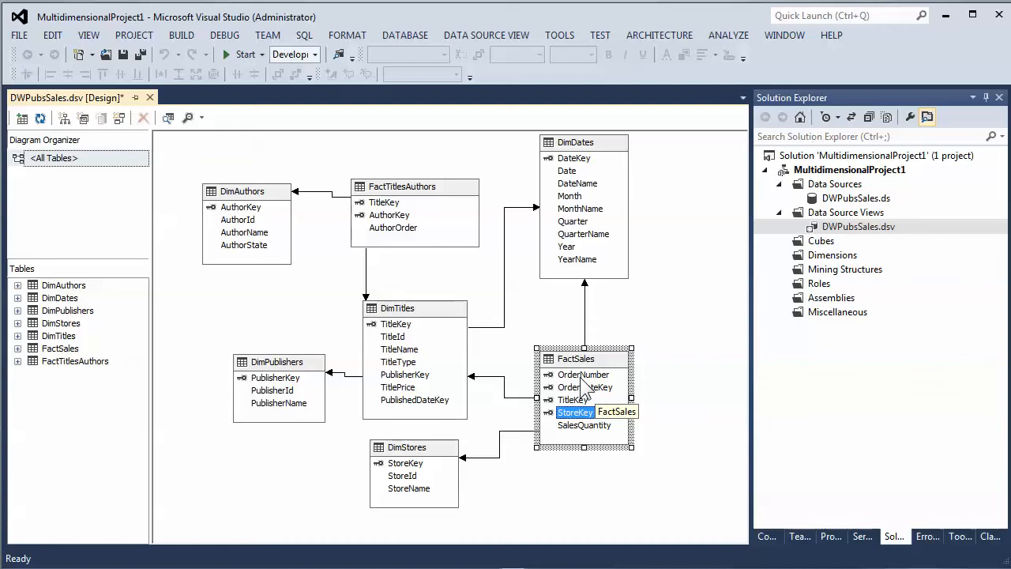
click(580, 425)
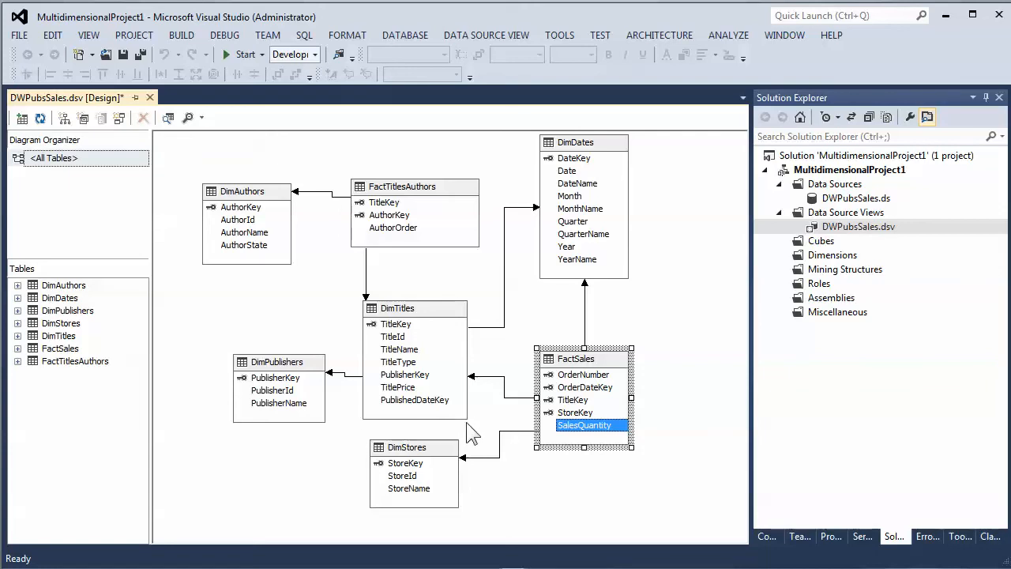
click(416, 401)
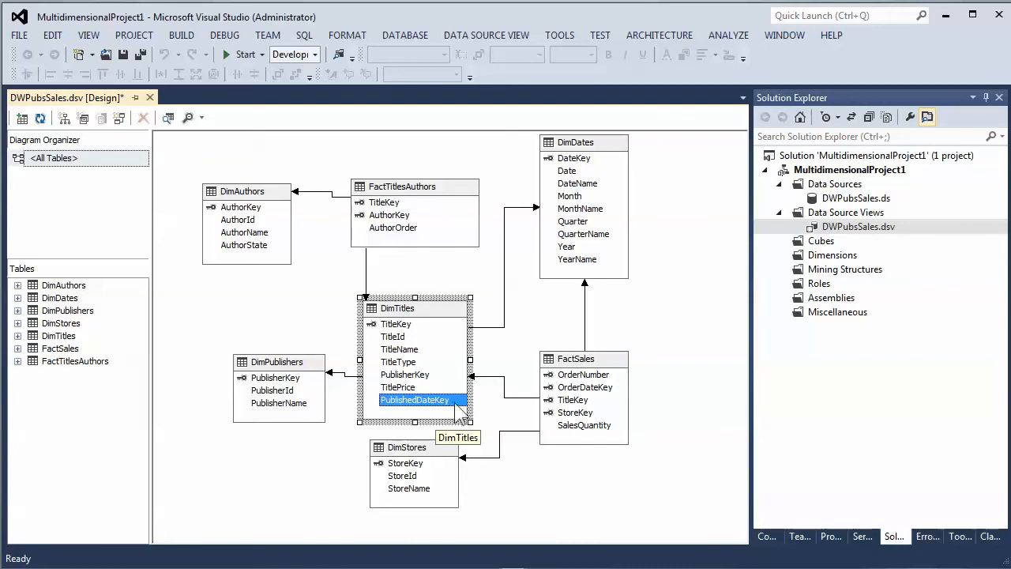
click(576, 158)
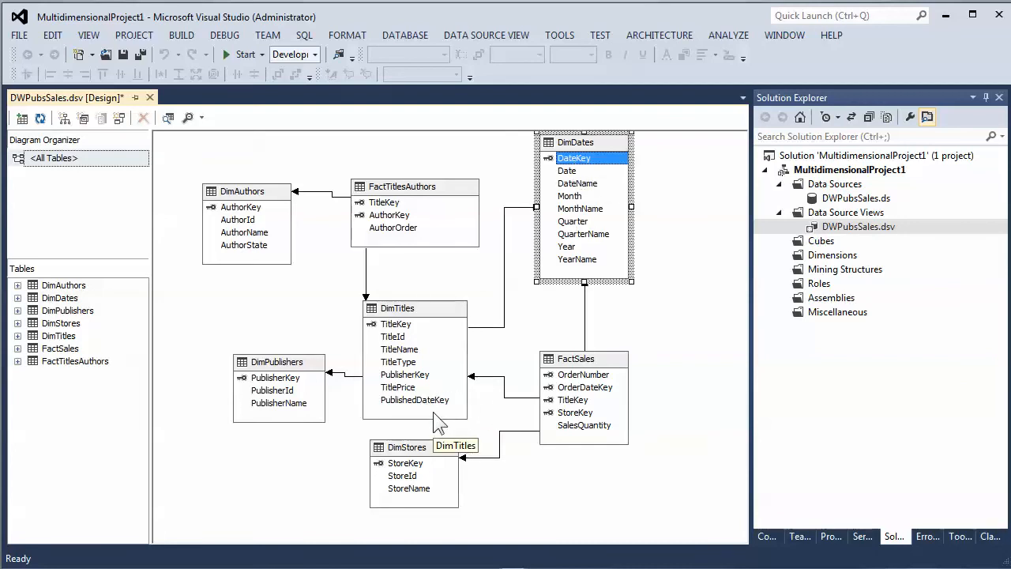
click(497, 327)
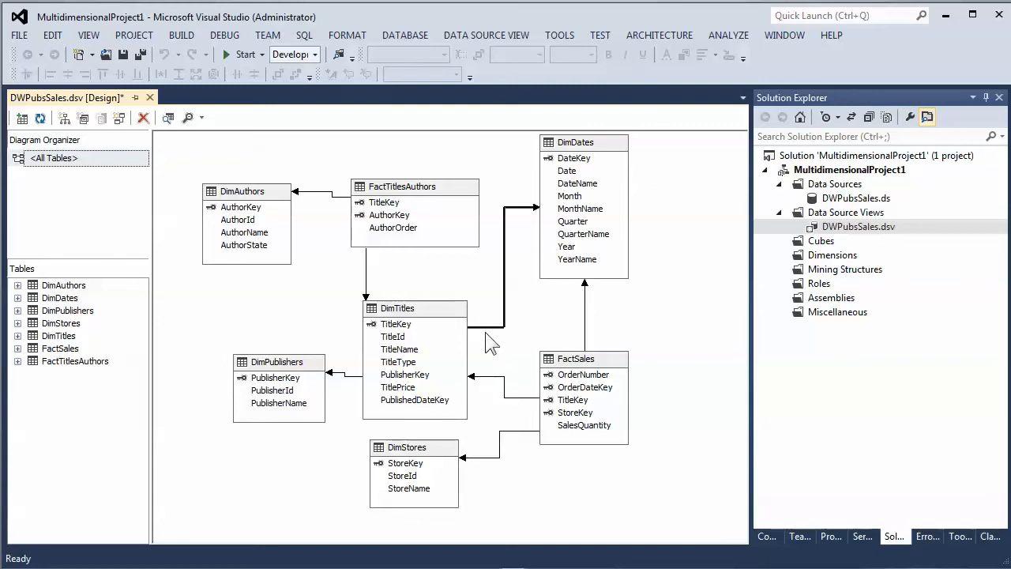
- Rearrange the diagram, shifting DimTitles, DimPublishers, FactSales and DimStores to the left
drag(485, 326, 479, 379)
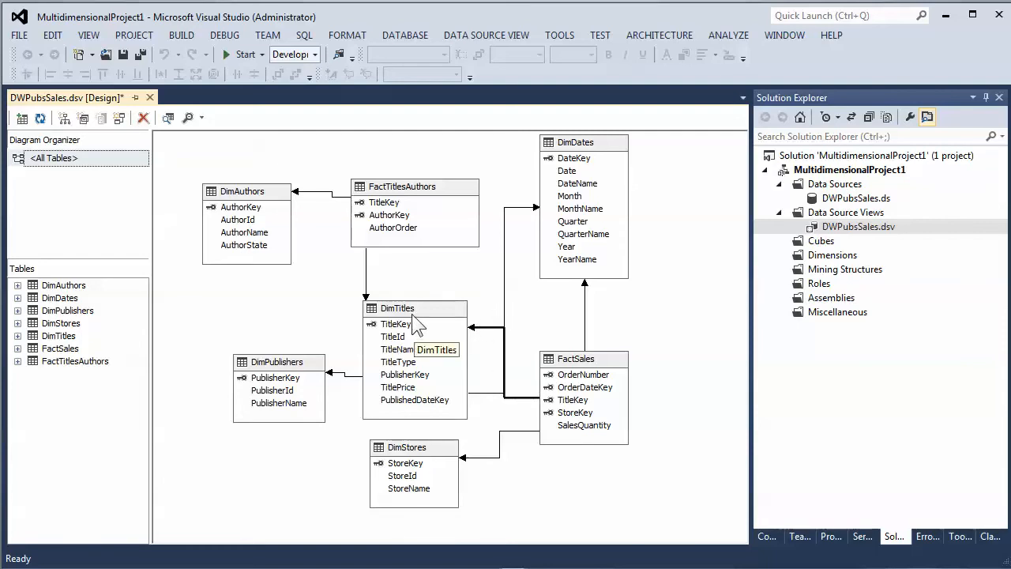
drag(281, 368, 242, 430)
drag(237, 308, 261, 298)
drag(588, 363, 412, 302)
drag(419, 452, 401, 422)
click(470, 379)
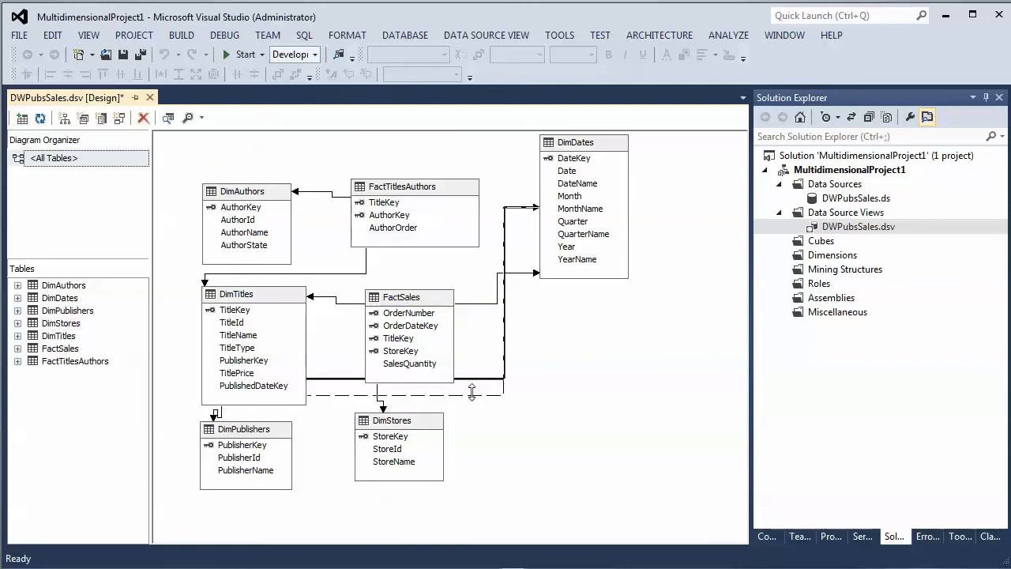
- Reroute the DimTitles to DimDates relationship line and realign DimPublishers under DimTitles
drag(484, 498, 496, 497)
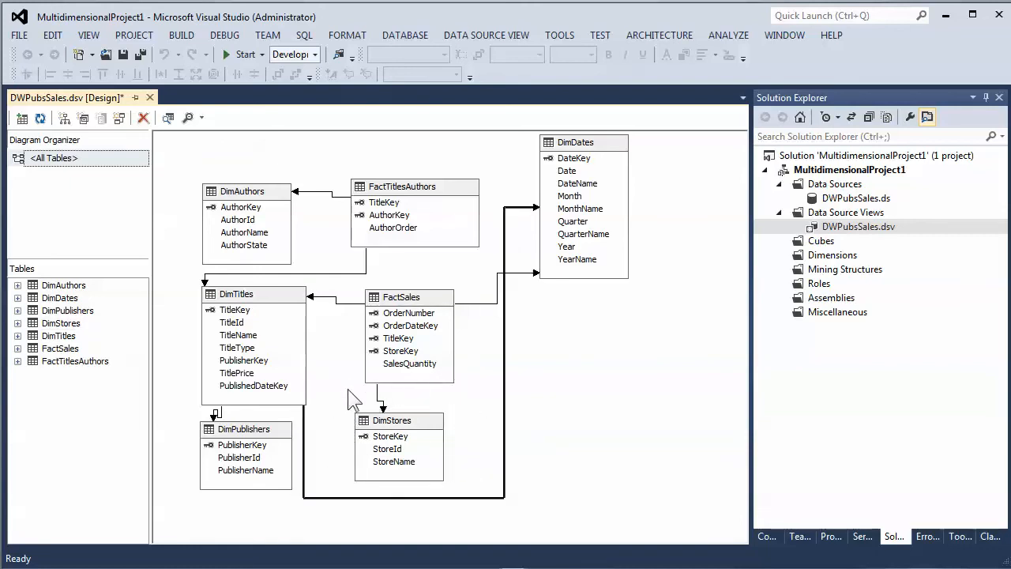
drag(260, 440, 241, 451)
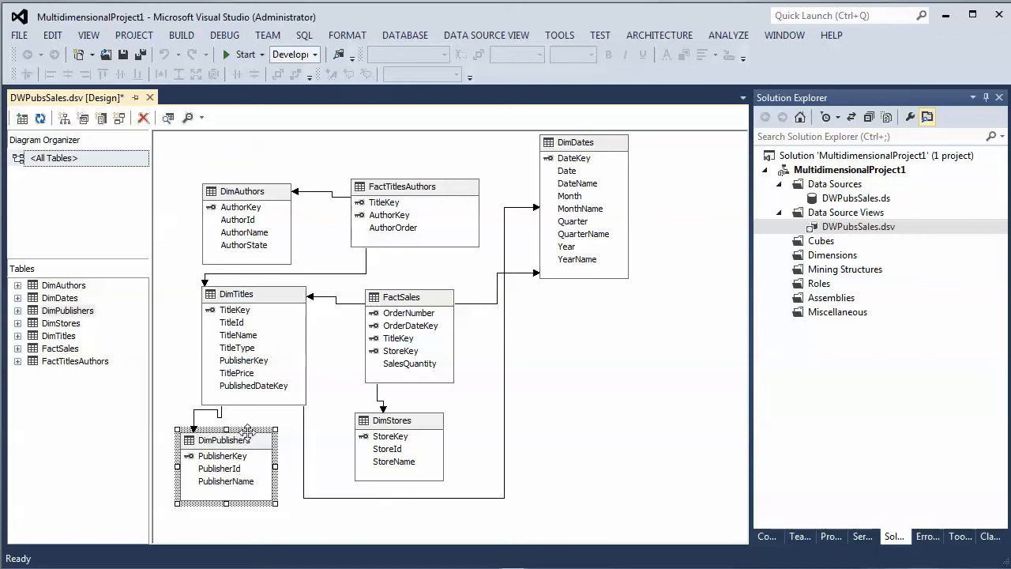
drag(248, 428, 236, 421)
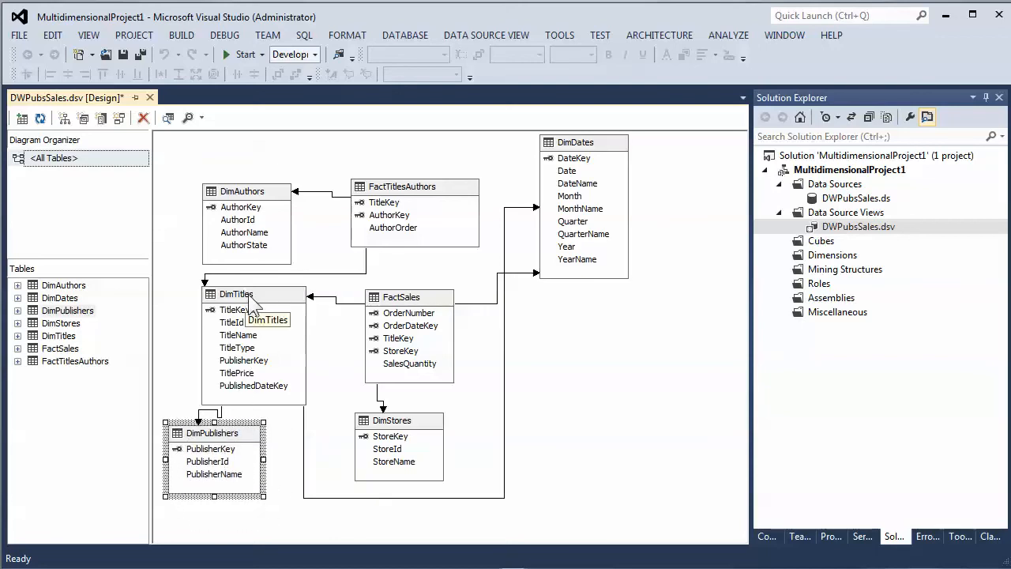
drag(237, 297, 280, 307)
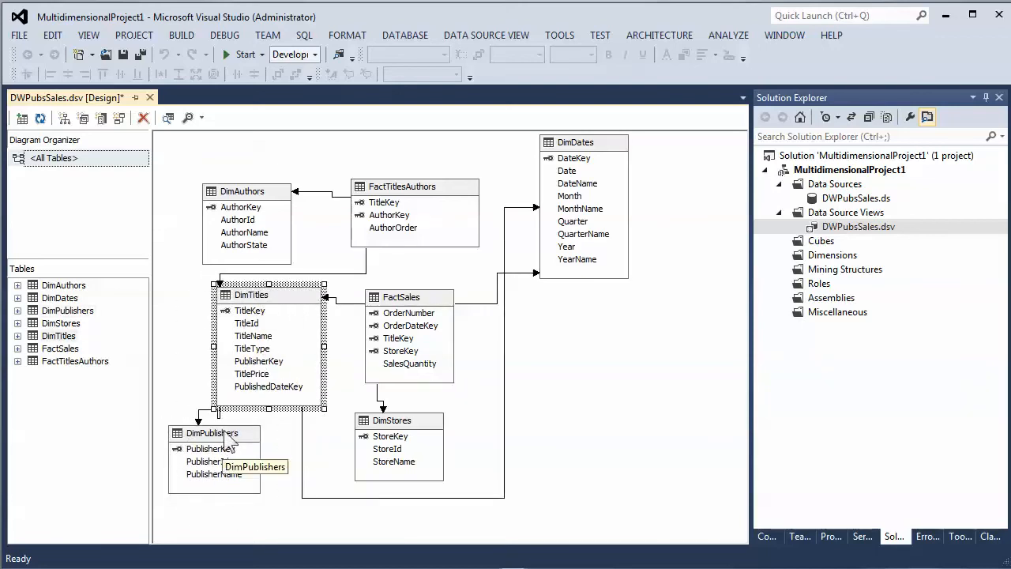
drag(229, 436, 255, 434)
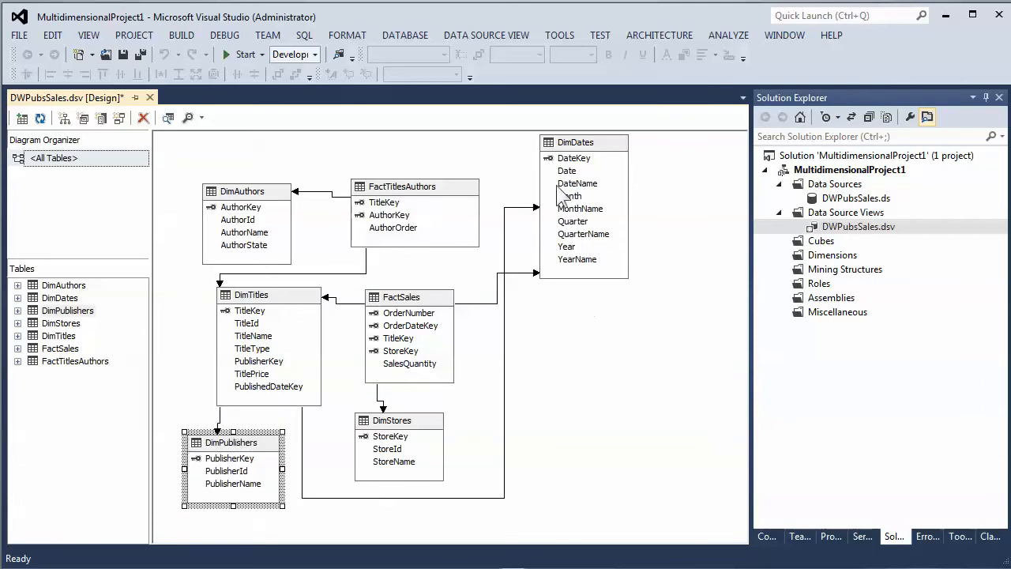
- Move the DimDates table down and straighten the relationship lines connecting to it
drag(575, 150, 588, 274)
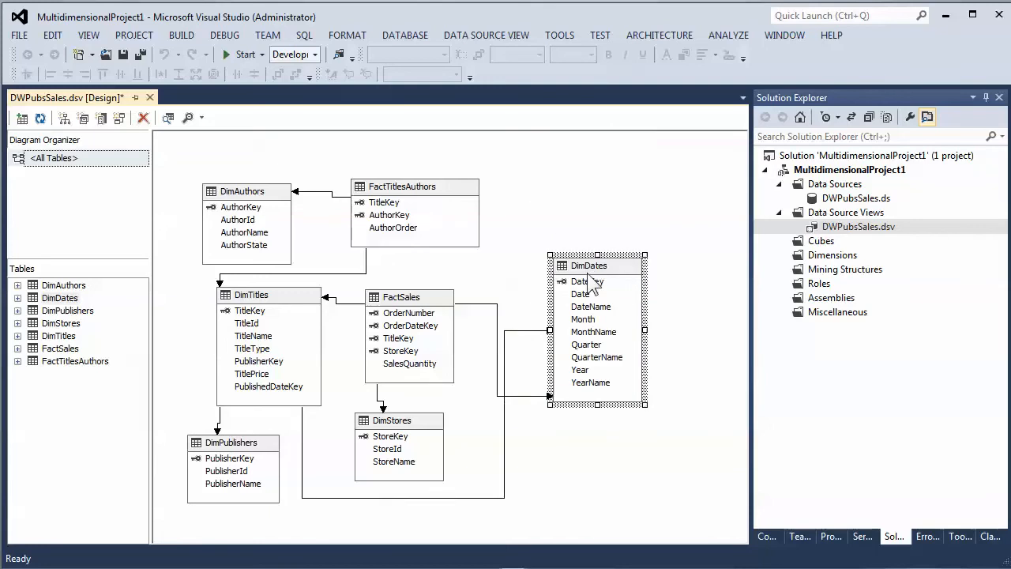
drag(530, 330, 531, 281)
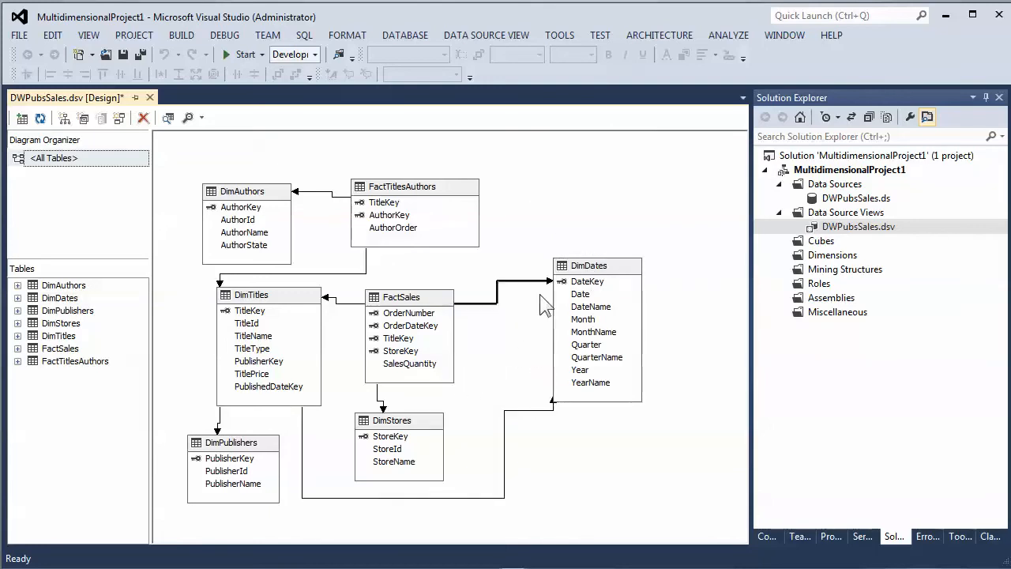
drag(536, 407, 530, 297)
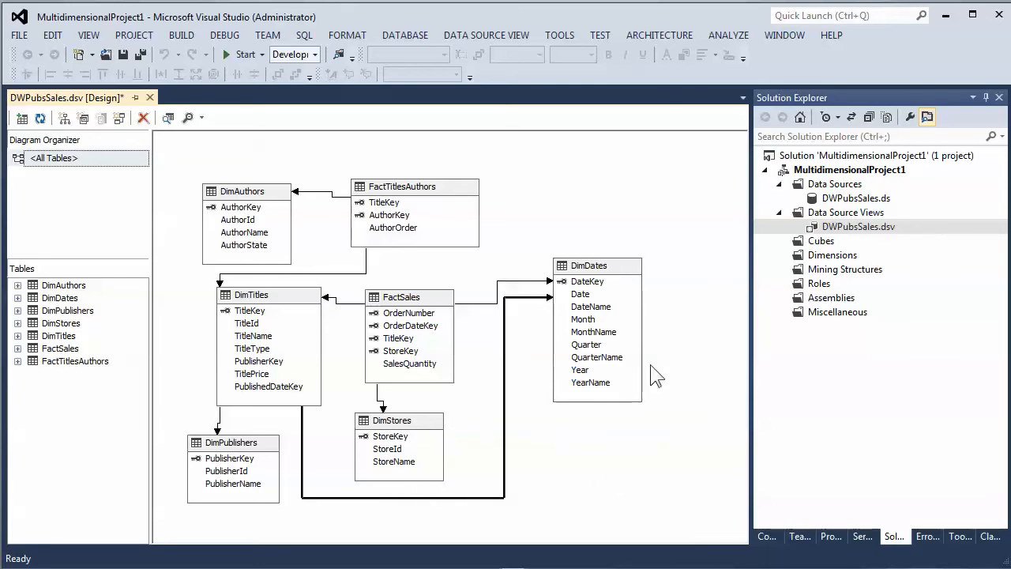
- Start the New Dimension wizard from the Dimensions folder and move past the welcome page
right_click(857, 259)
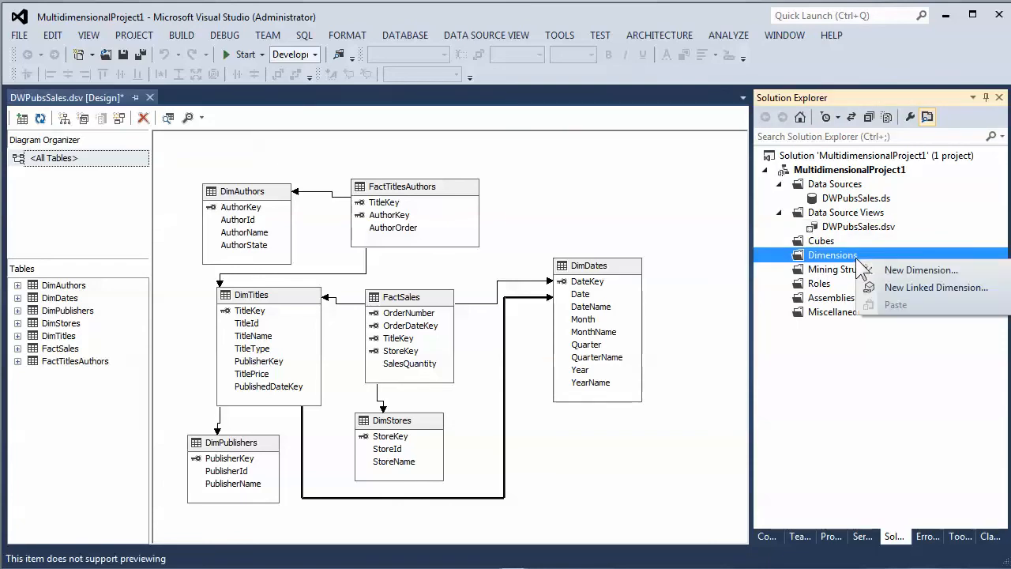
click(917, 270)
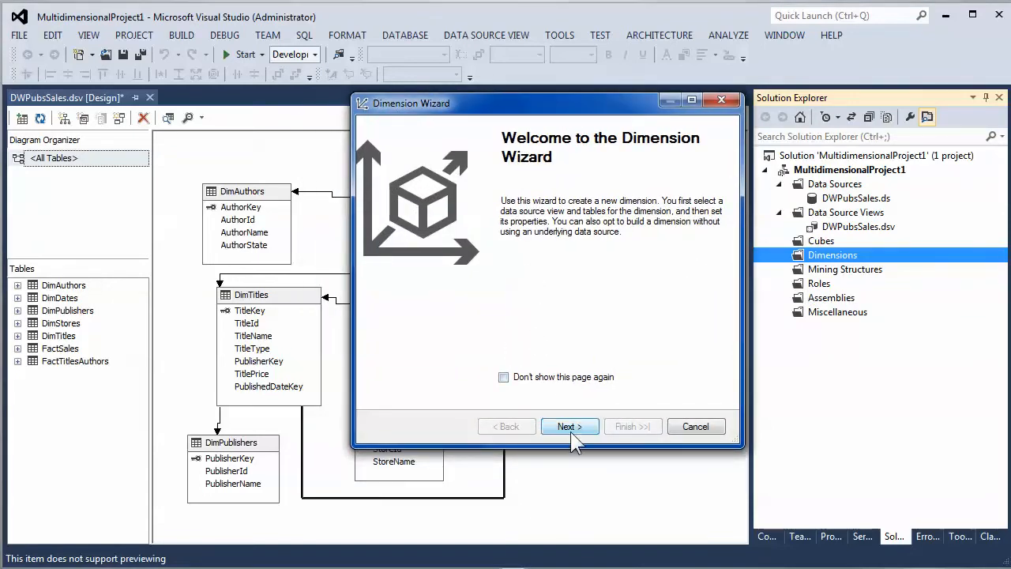
click(570, 431)
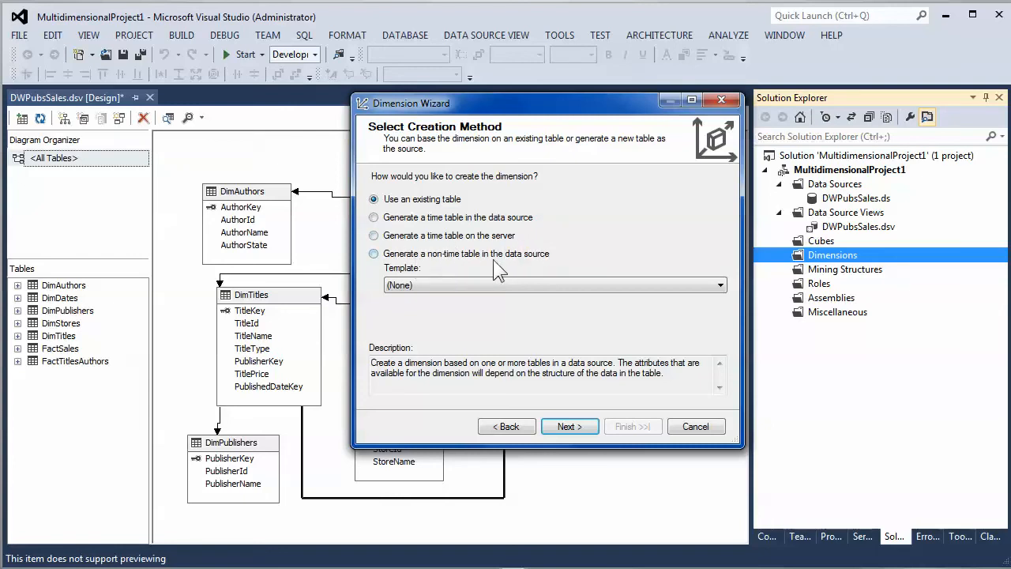
click(466, 285)
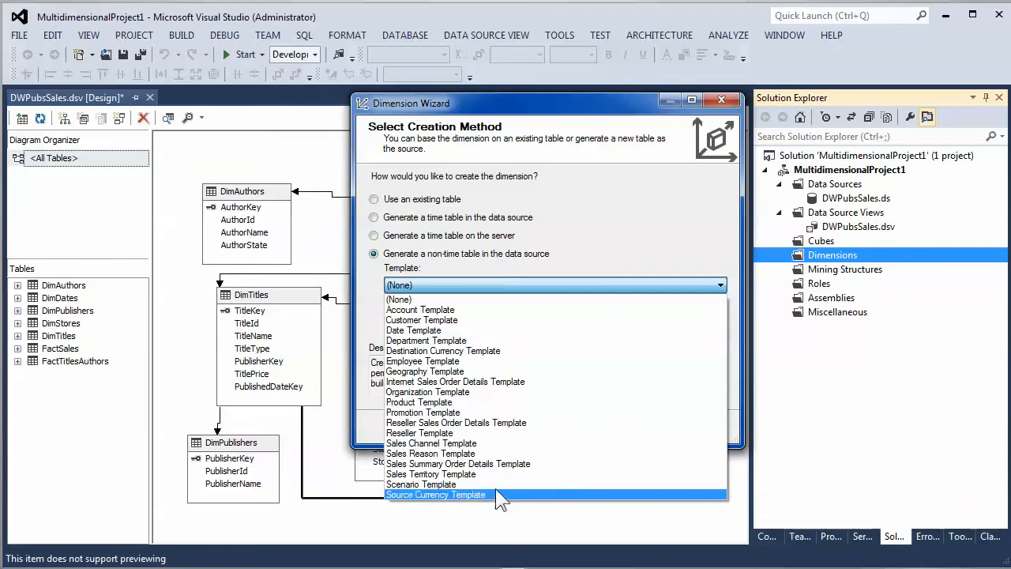
click(474, 299)
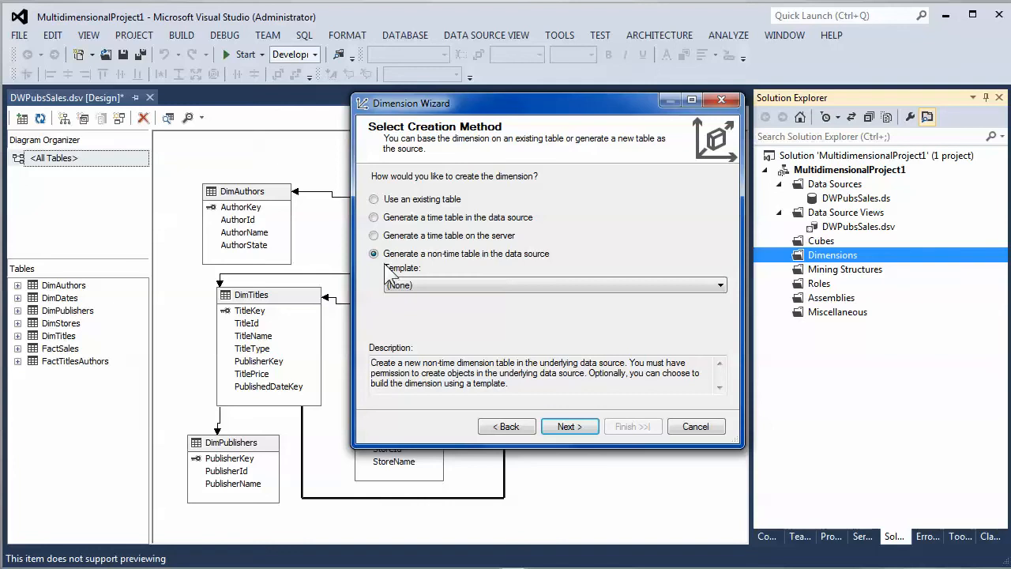
click(374, 200)
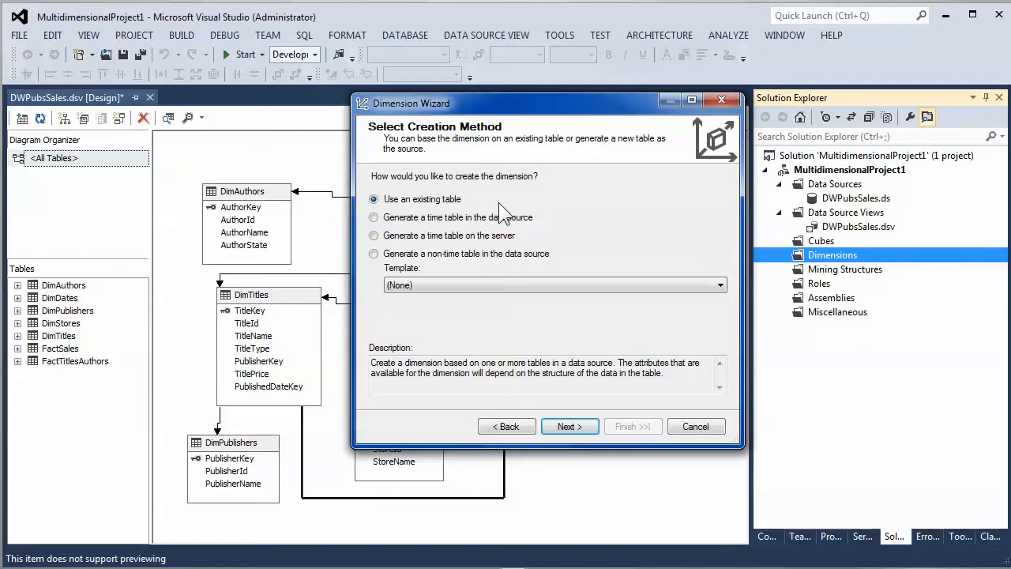
- Base the new dimension on an existing table, choosing DimStores as the main table from the DWPubsSales data source view
click(580, 431)
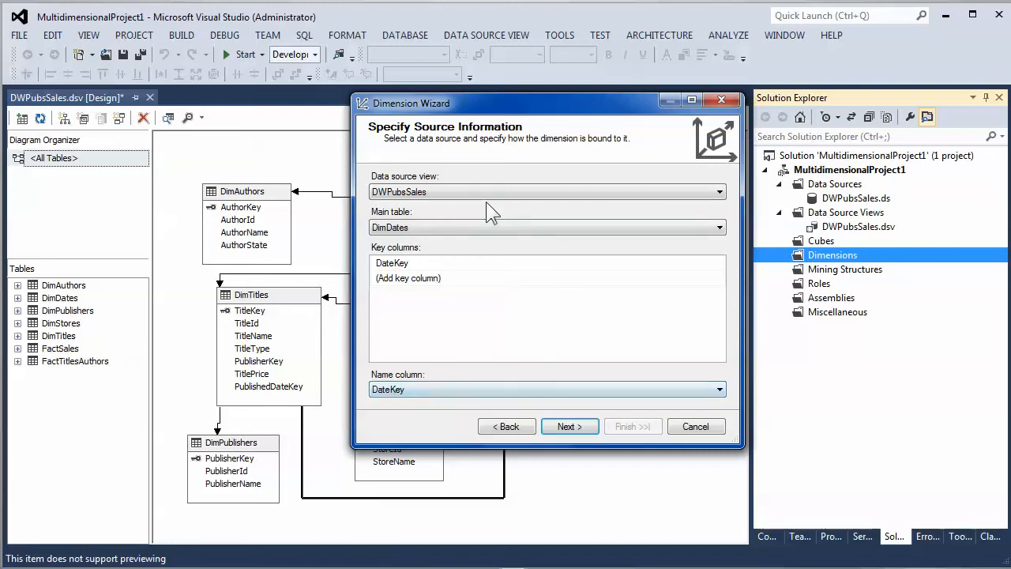
click(467, 190)
click(466, 190)
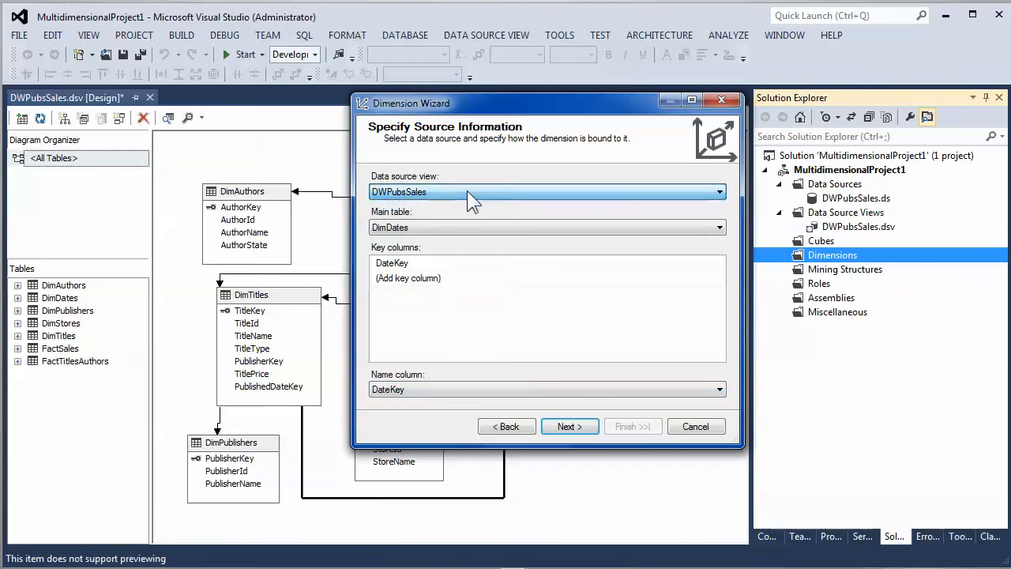
click(467, 190)
click(467, 190)
click(467, 191)
click(467, 190)
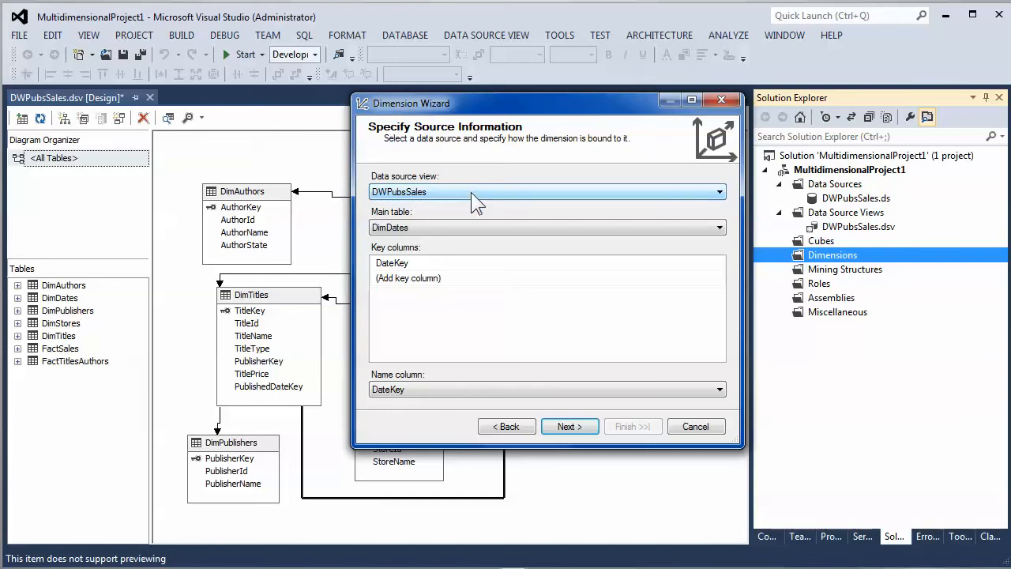
click(457, 226)
click(457, 227)
click(456, 227)
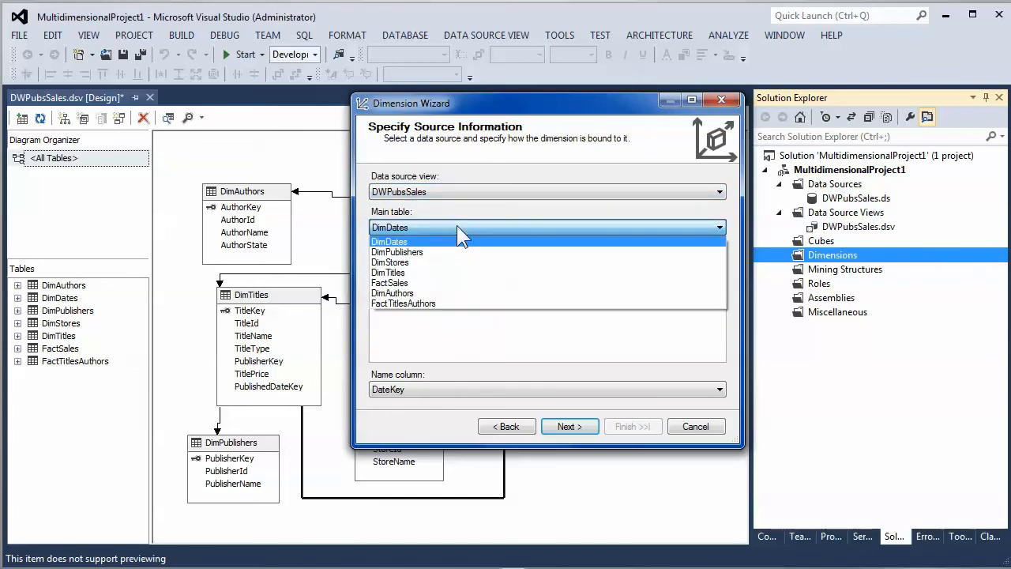
click(458, 263)
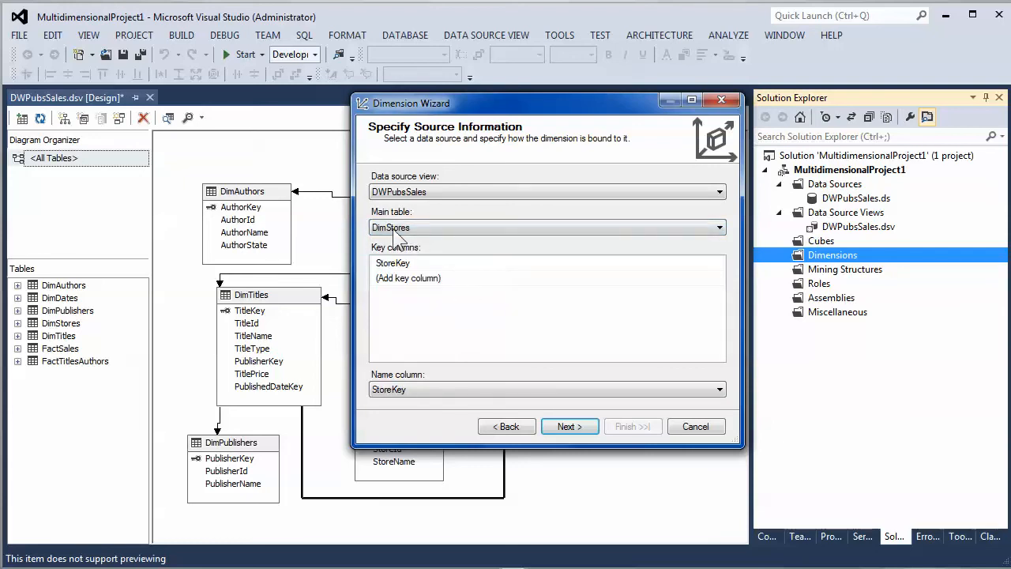
- Set the name column to StoreName and continue to the attribute selection
click(453, 390)
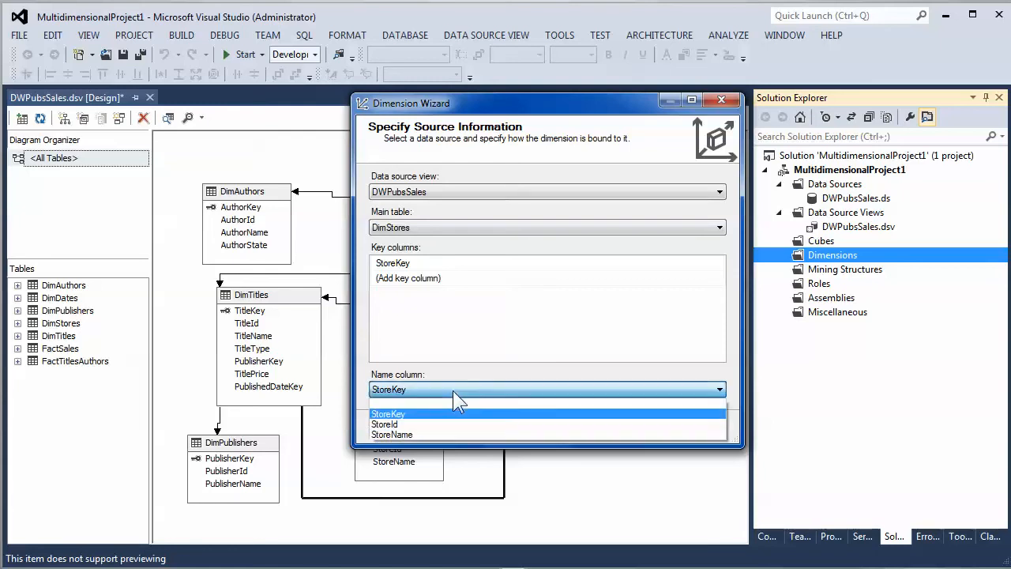
click(417, 434)
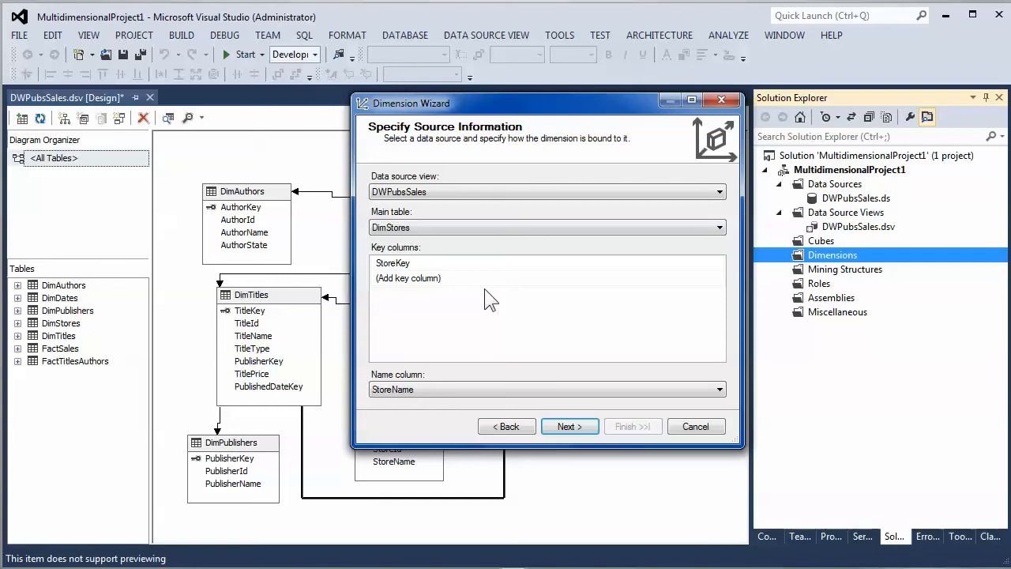
click(570, 426)
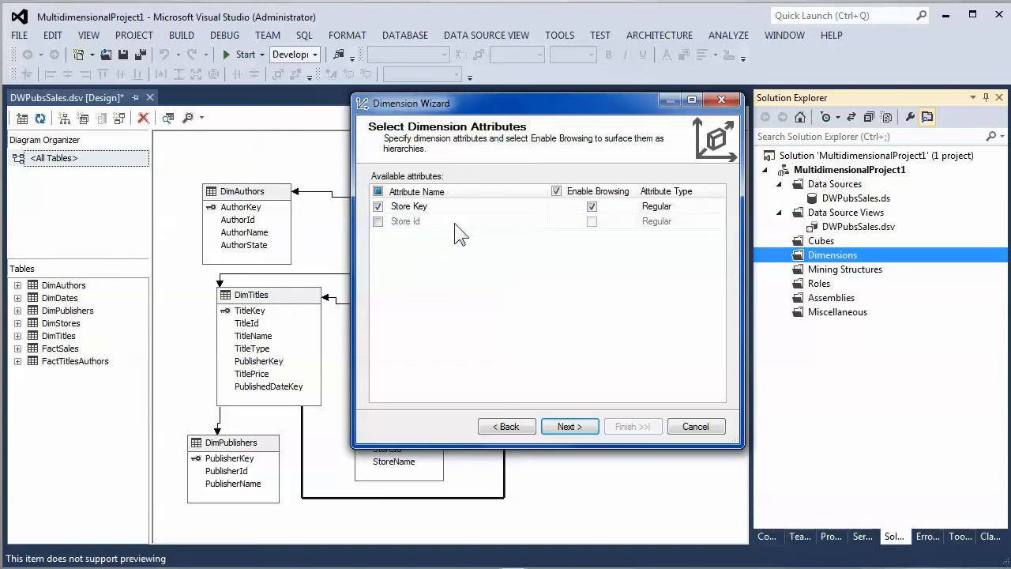
- Include the Store Id attribute and rename it StoreID
click(378, 221)
click(412, 222)
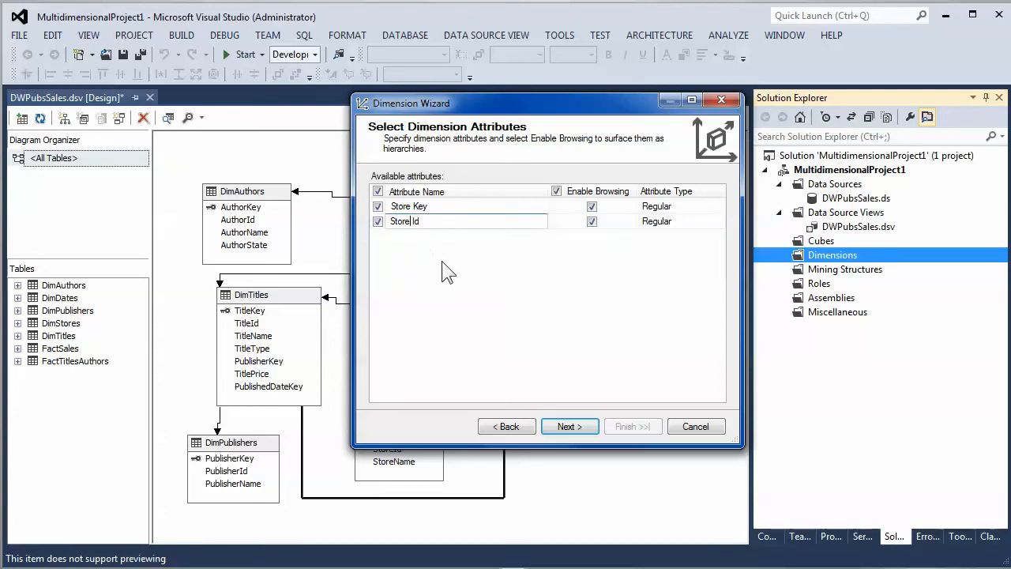
key(BackSpace)
key(BackSpace)
text(D)
- Examine the attribute type categories available for the Store Key attribute
click(699, 212)
click(699, 212)
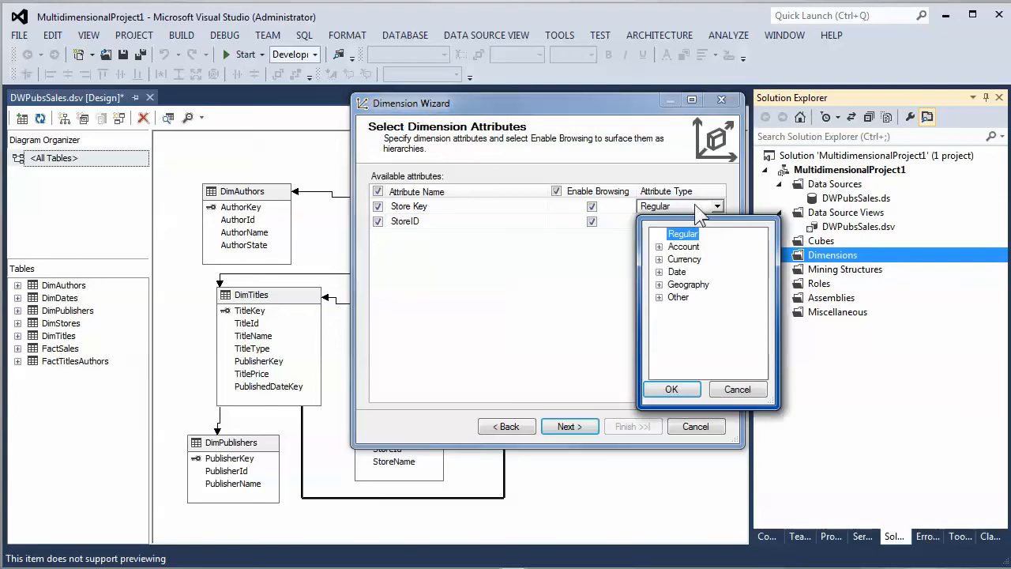
click(658, 297)
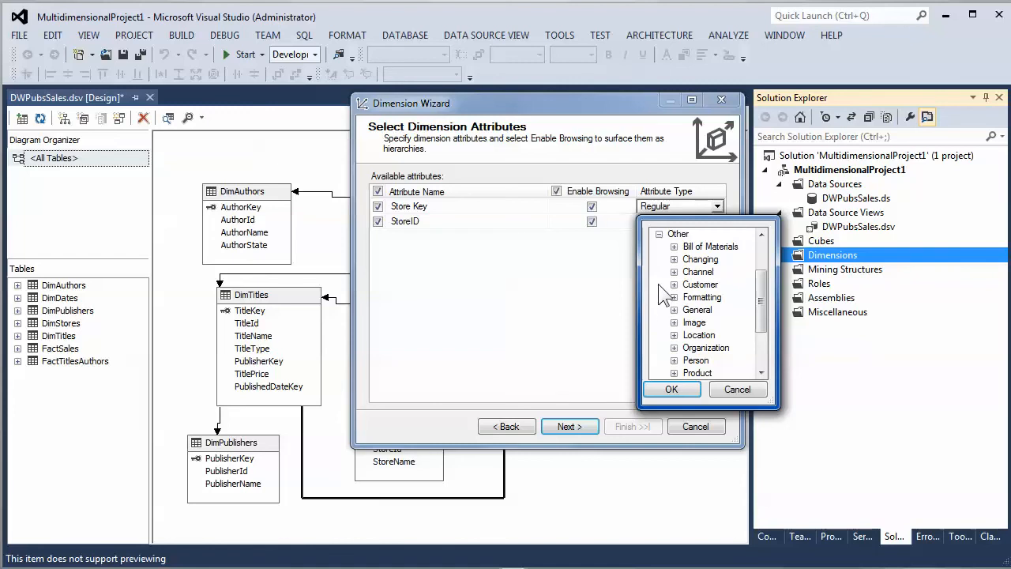
click(659, 233)
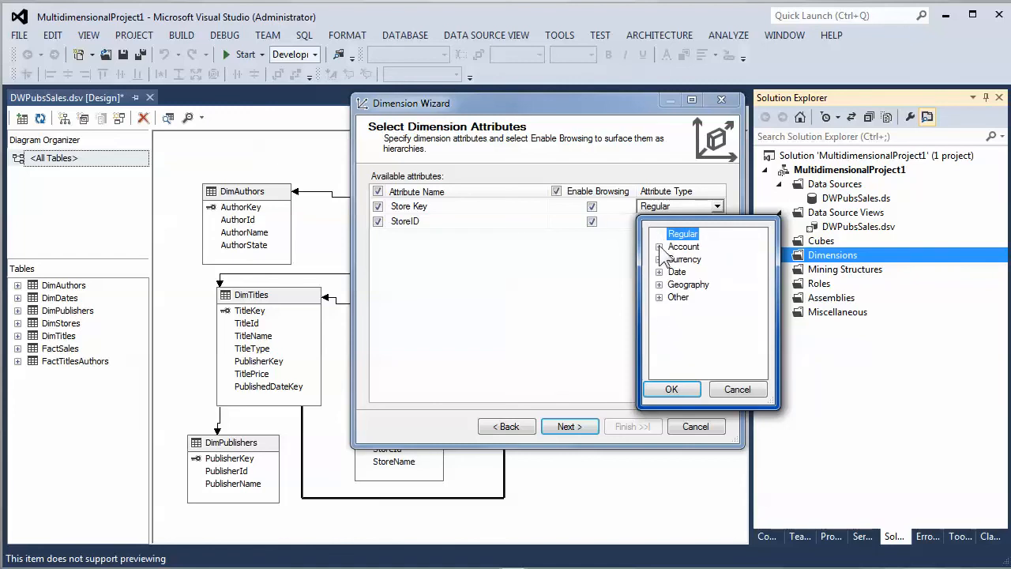
click(659, 247)
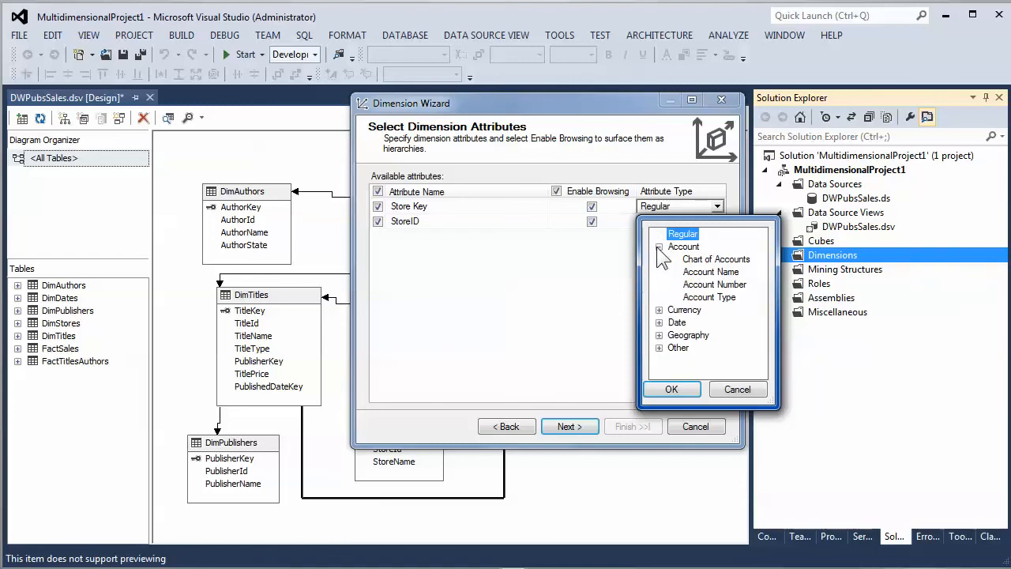
click(658, 247)
click(659, 285)
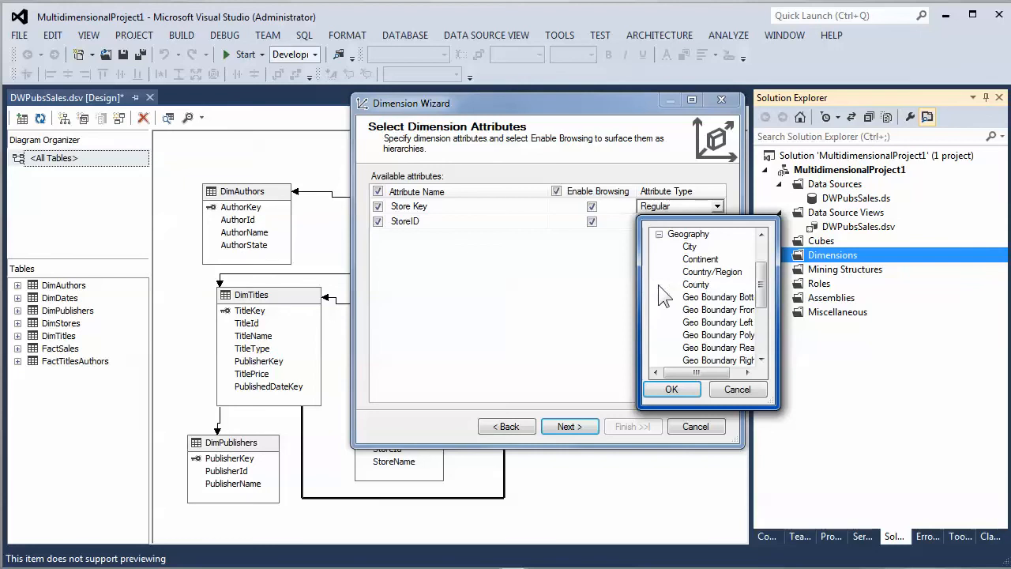
click(659, 234)
click(659, 297)
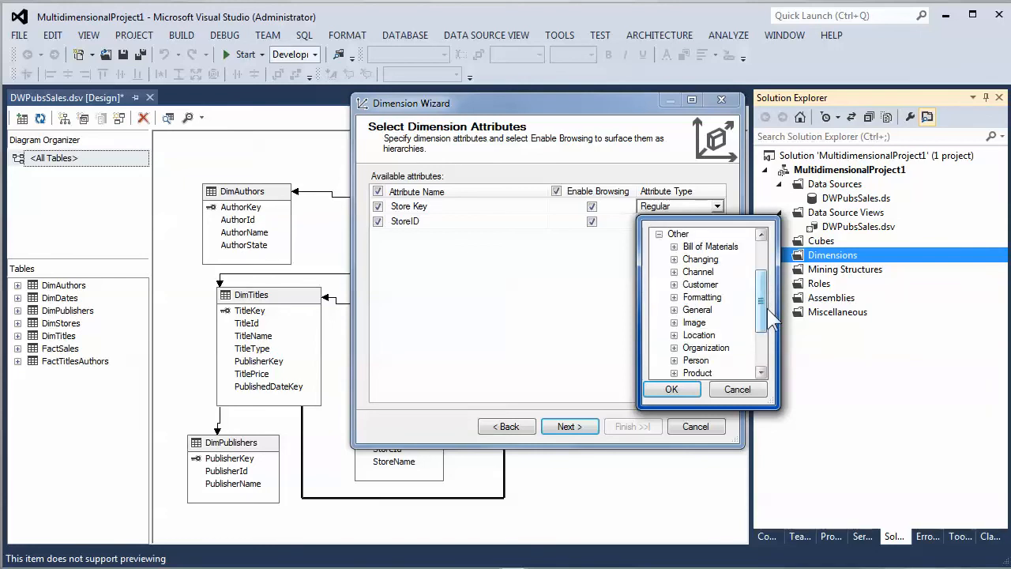
scroll(769, 318, up, 2)
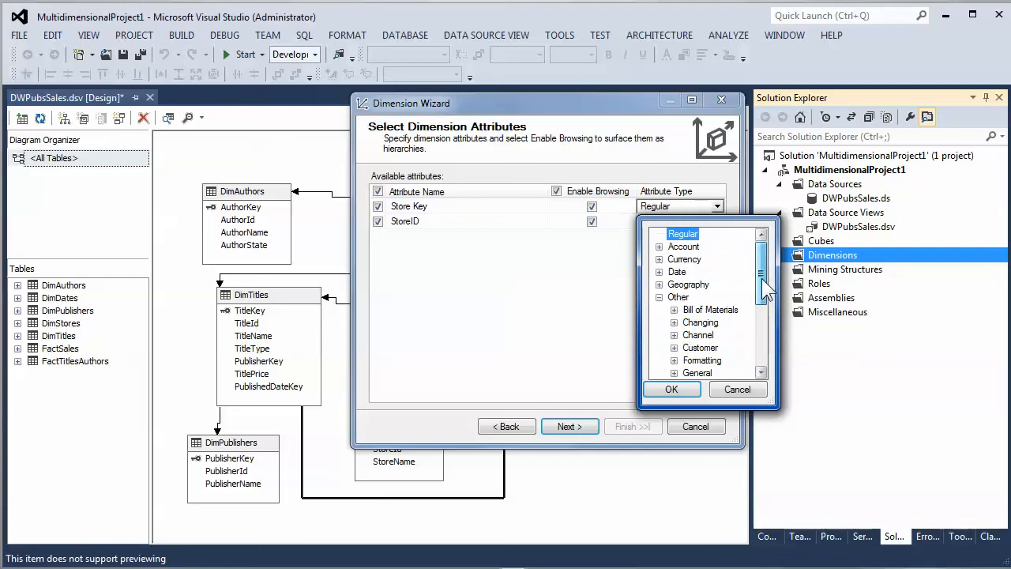
scroll(766, 314, down, 1)
scroll(767, 314, down, 3)
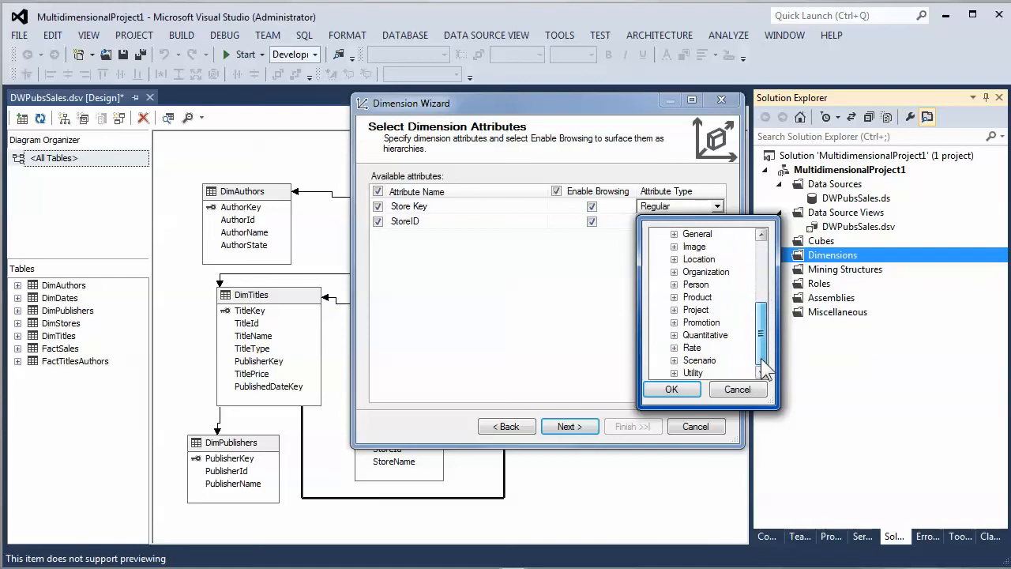
scroll(767, 292, up, 4)
click(736, 389)
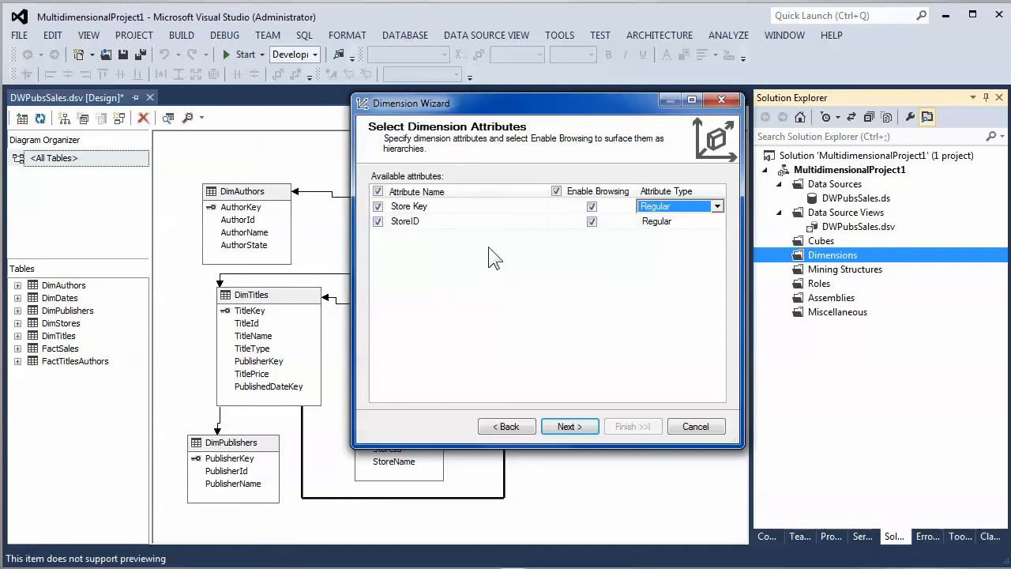
- Name the dimension DimStores, removing the space, and finish the wizard
click(580, 428)
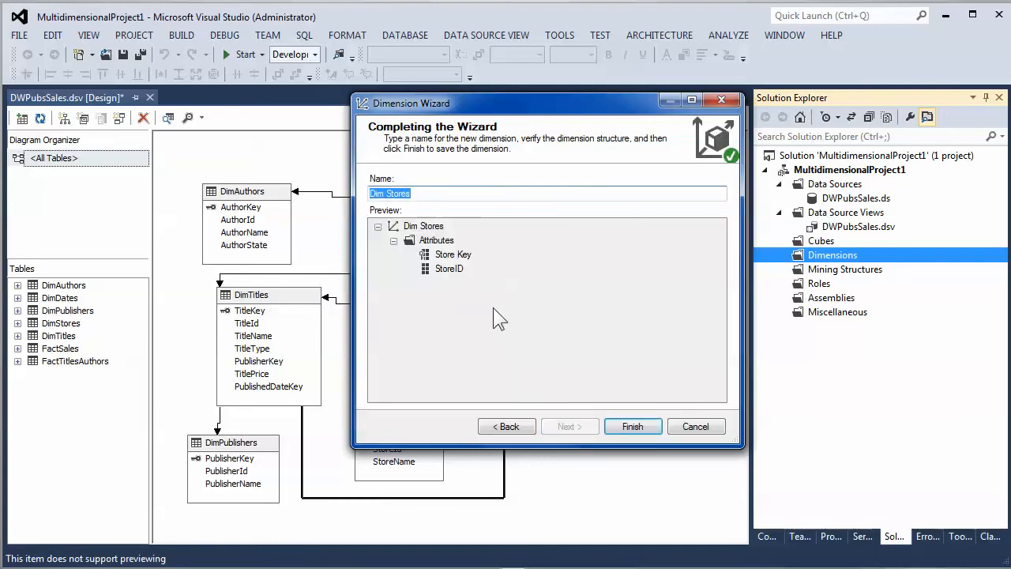
click(386, 194)
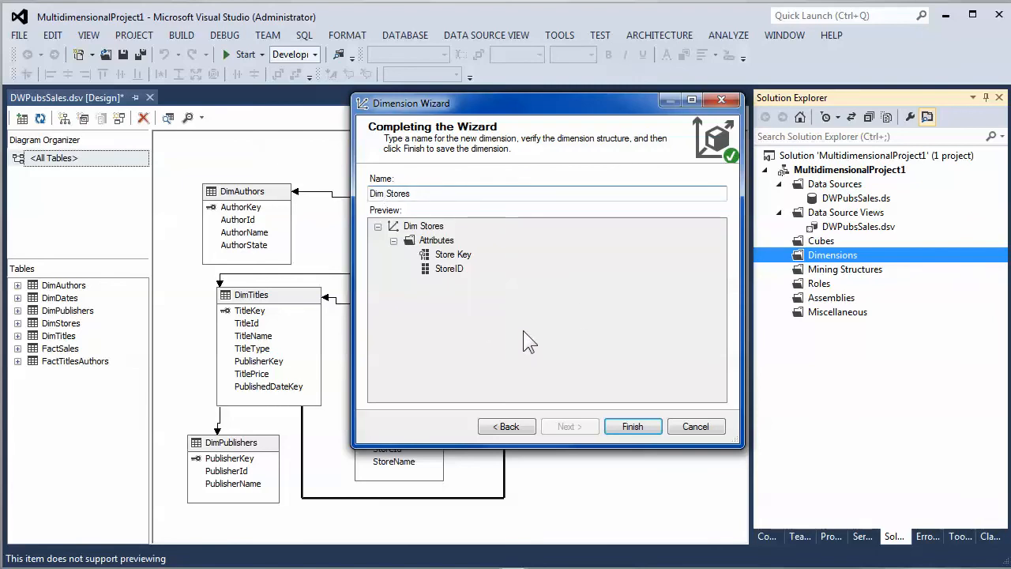
key(BackSpace)
drag(432, 194, 368, 193)
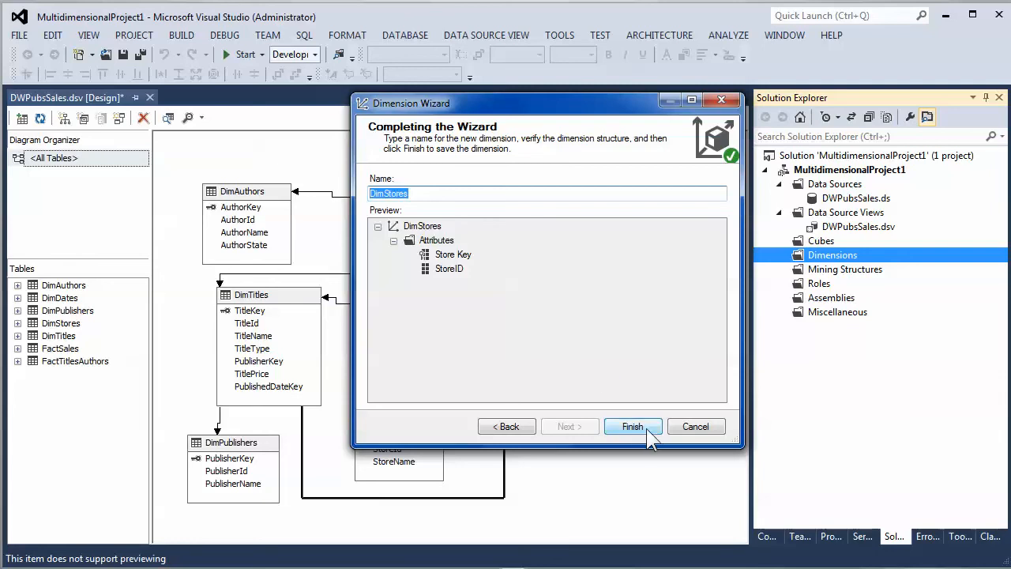
click(387, 193)
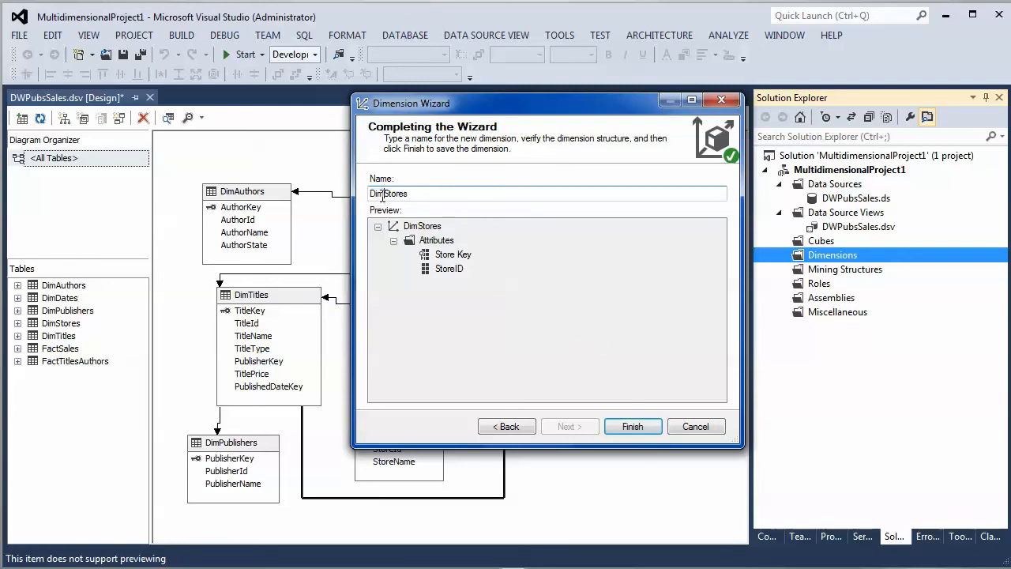
drag(387, 193, 369, 192)
click(632, 432)
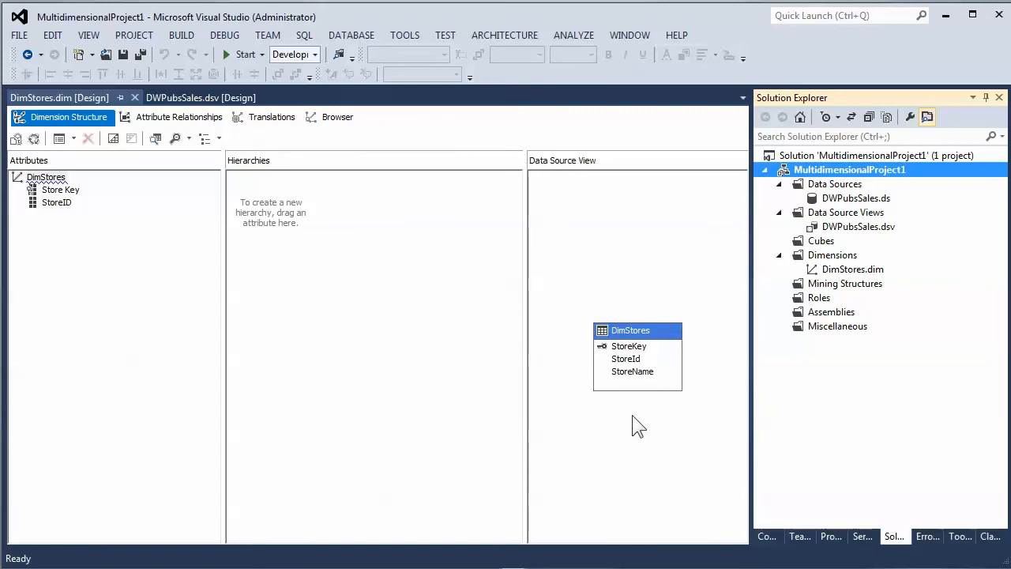
- Process the DimStores dimension, agreeing to build and deploy the project first
drag(523, 273, 411, 253)
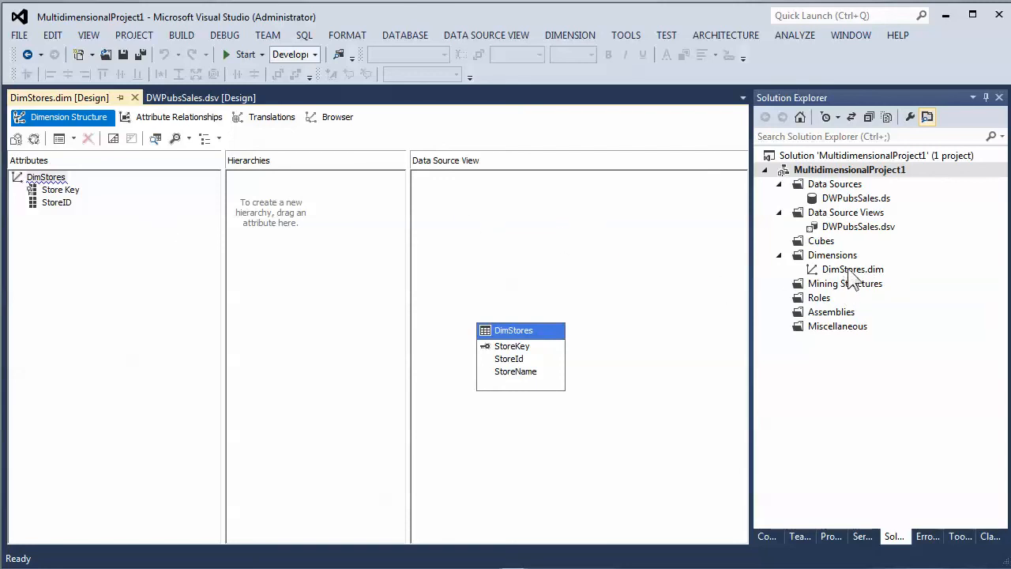
click(847, 270)
right_click(847, 268)
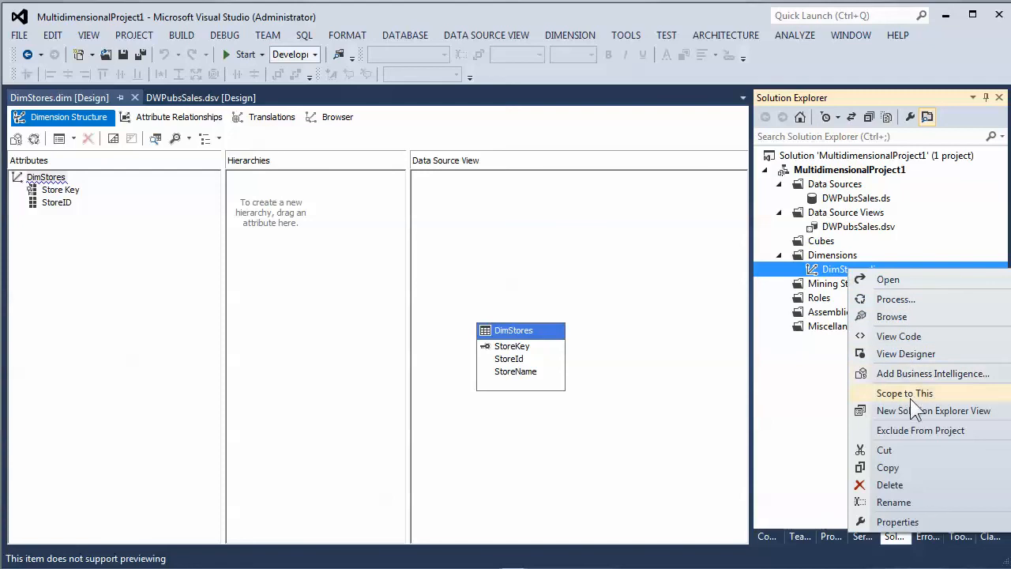
click(901, 299)
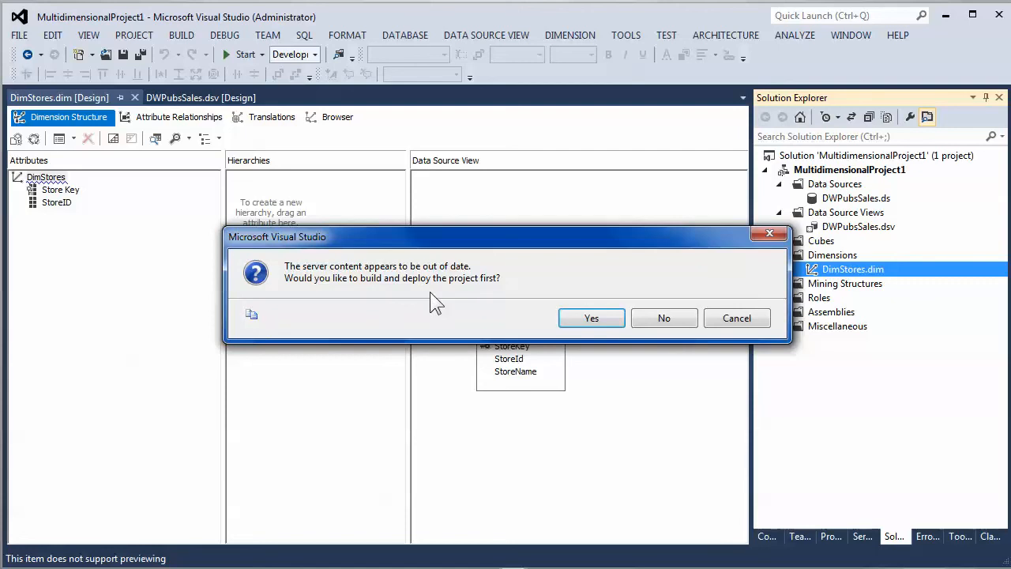
click(588, 320)
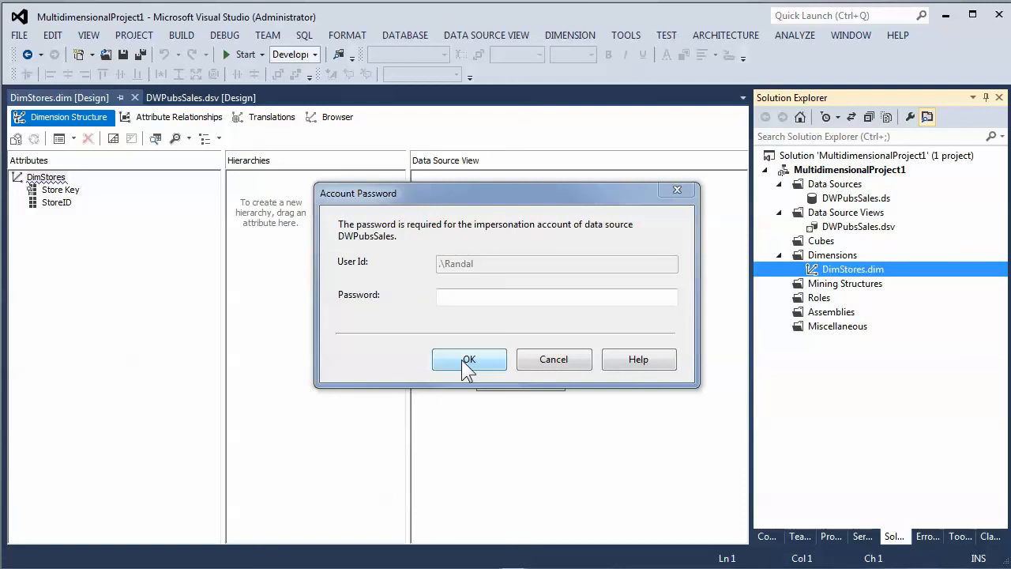
- Enter the impersonation account password for the DWPubsSales data source and confirm
click(462, 295)
text(****)
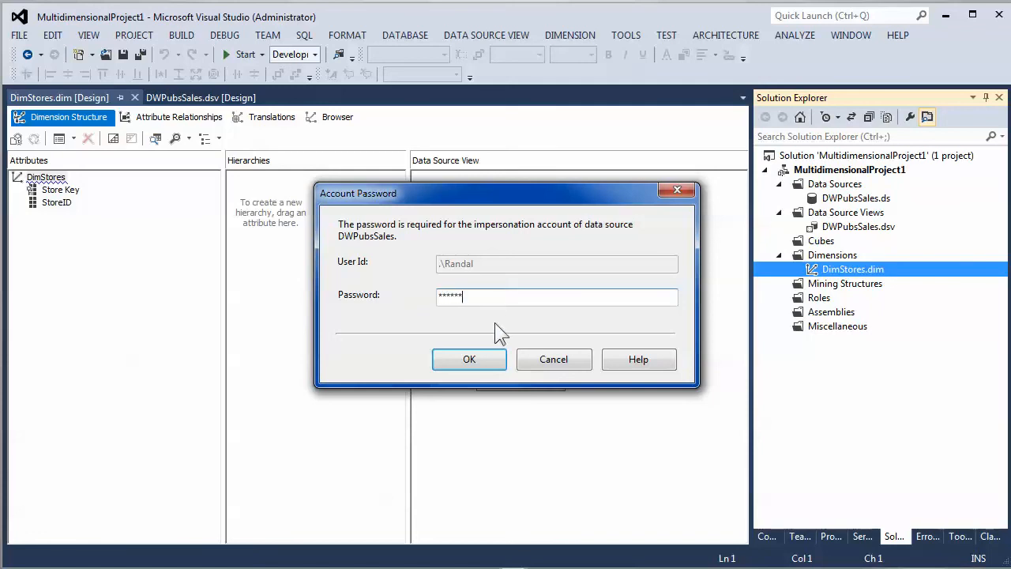
click(456, 360)
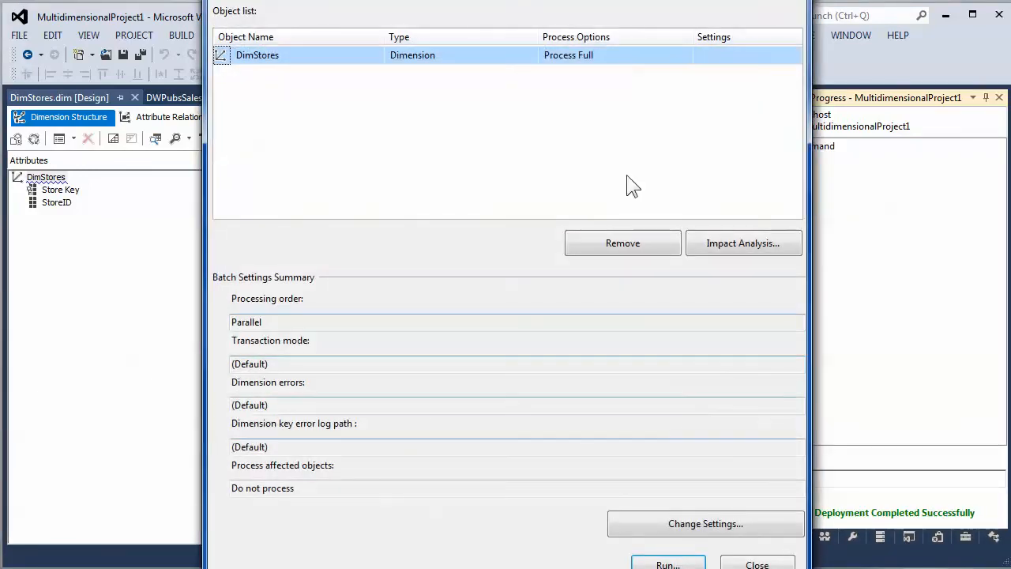
- Run the DimStores processing and expand the processed dimension's details
drag(565, 0, 565, 69)
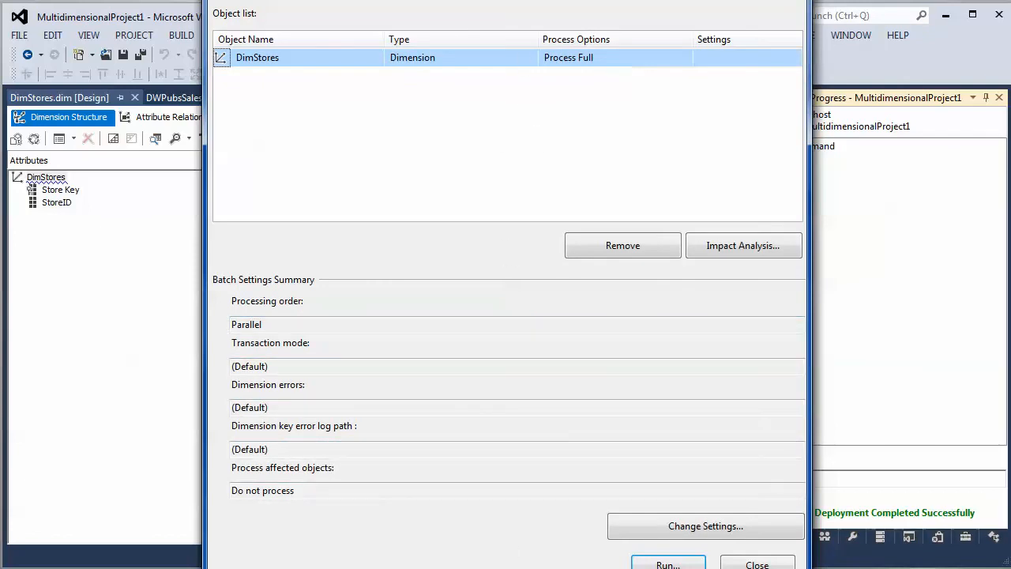
drag(492, 0, 424, 45)
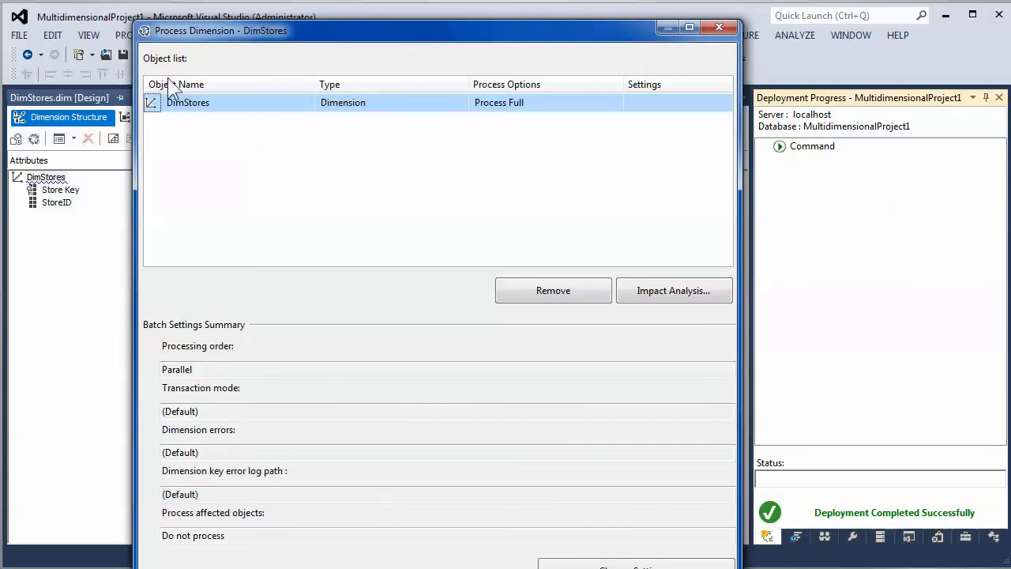
drag(250, 32, 248, 13)
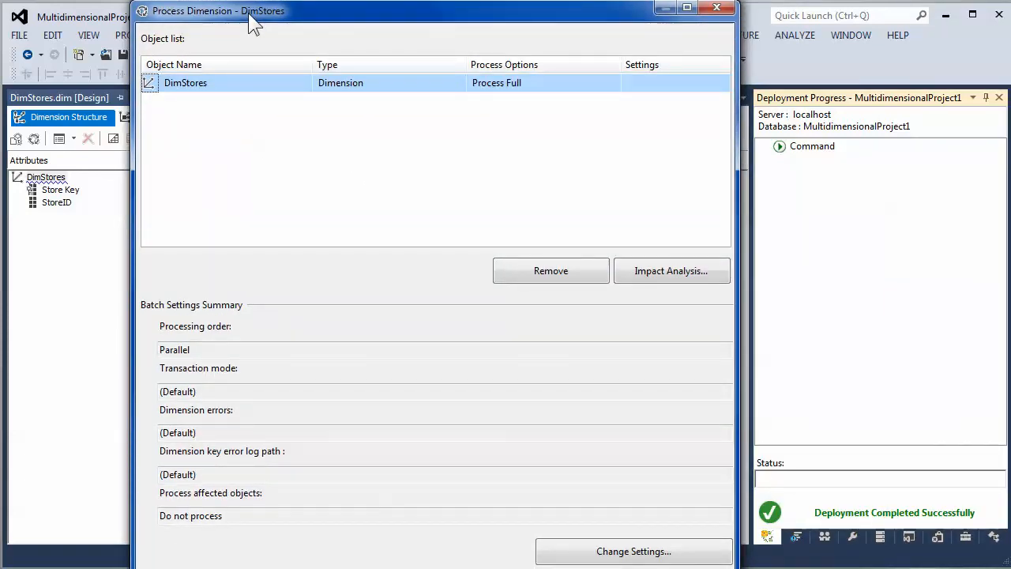
drag(250, 15, 249, 0)
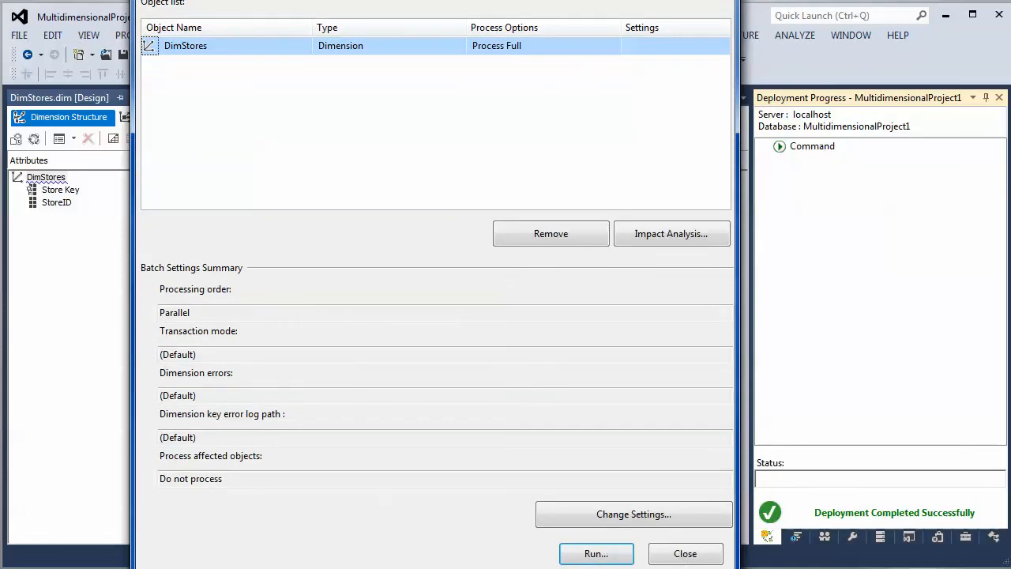
click(591, 555)
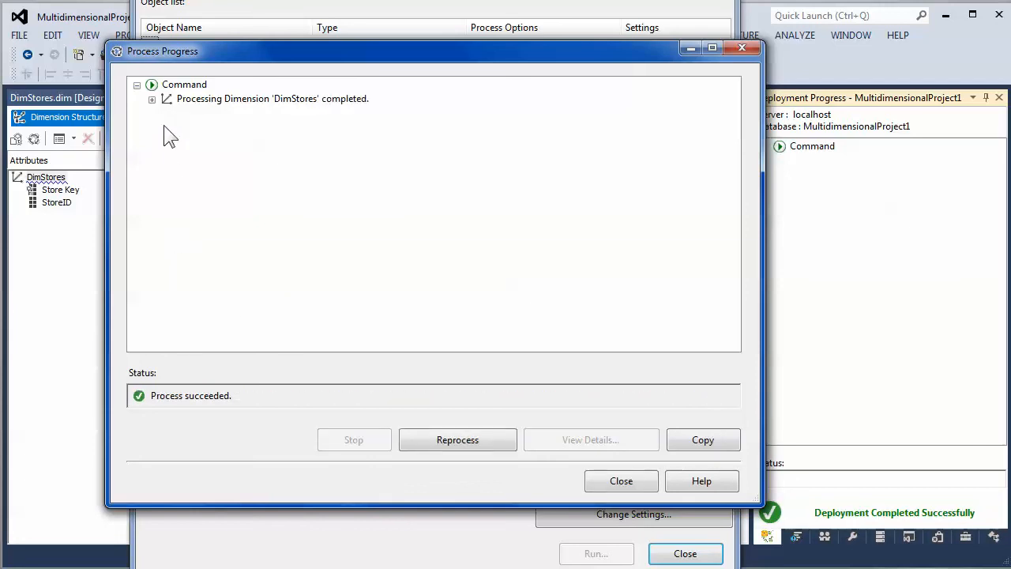
click(153, 100)
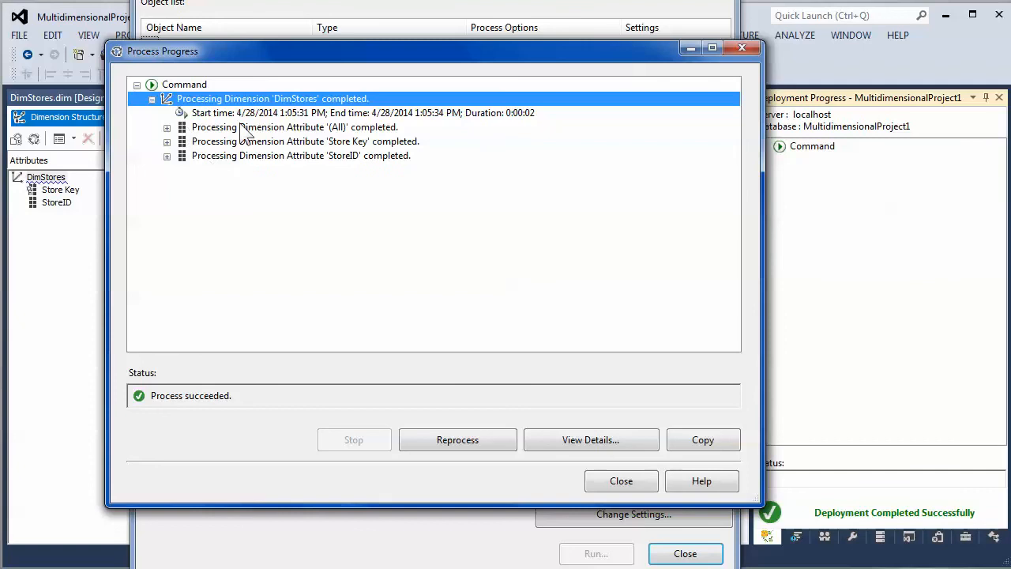
- Expand the processing details of each DimStores attribute and the Store Key SQL queries node
click(167, 127)
click(241, 143)
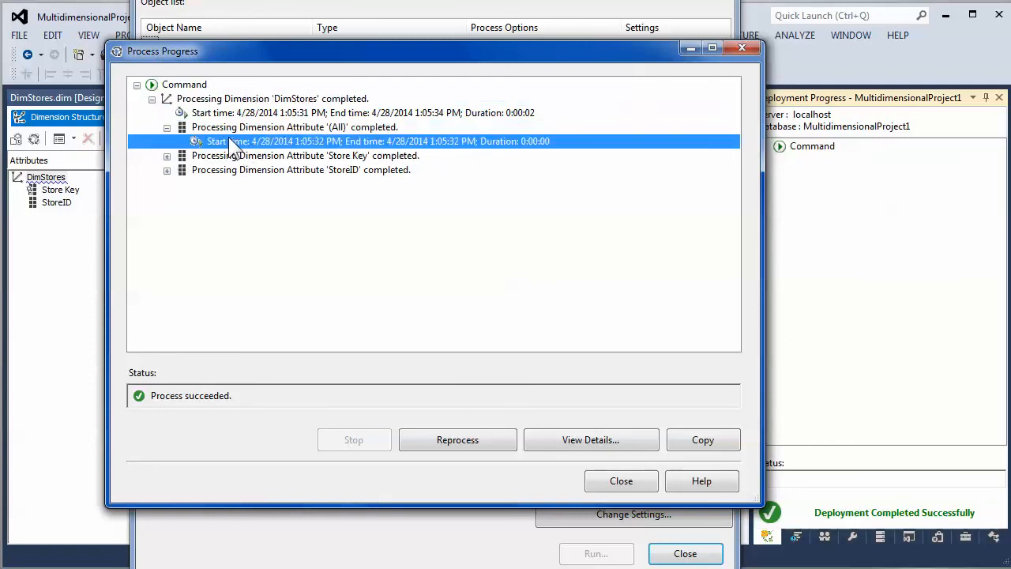
click(177, 156)
click(166, 156)
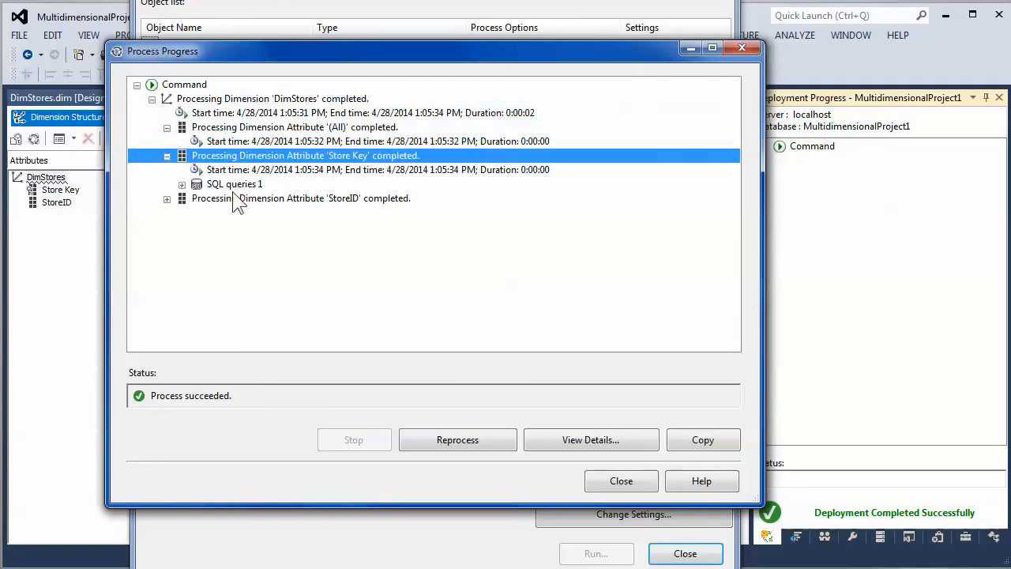
click(180, 198)
click(182, 185)
click(288, 198)
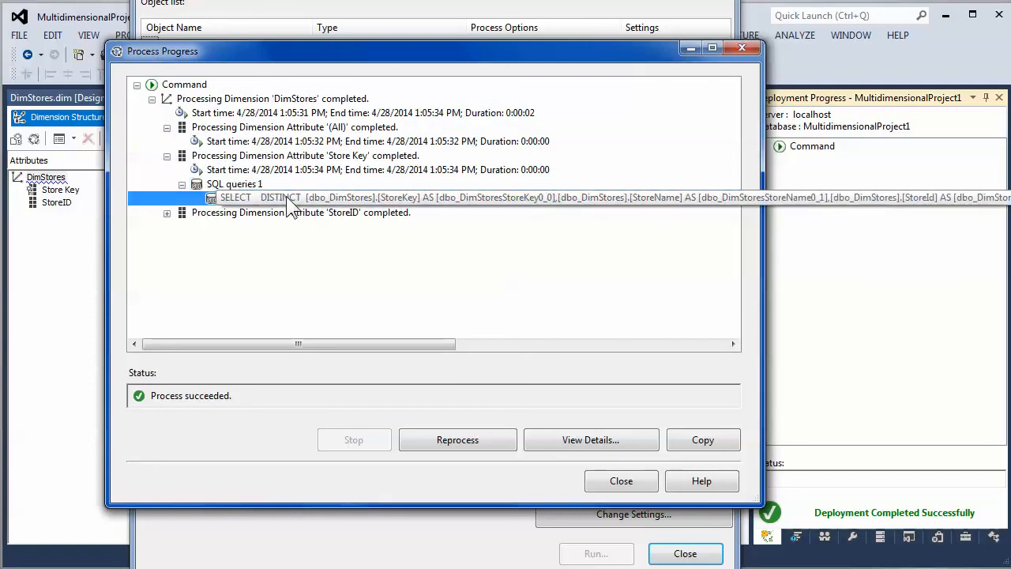
- Open the full text of the Store Key SQL query, select it, and close the details window
double_click(286, 196)
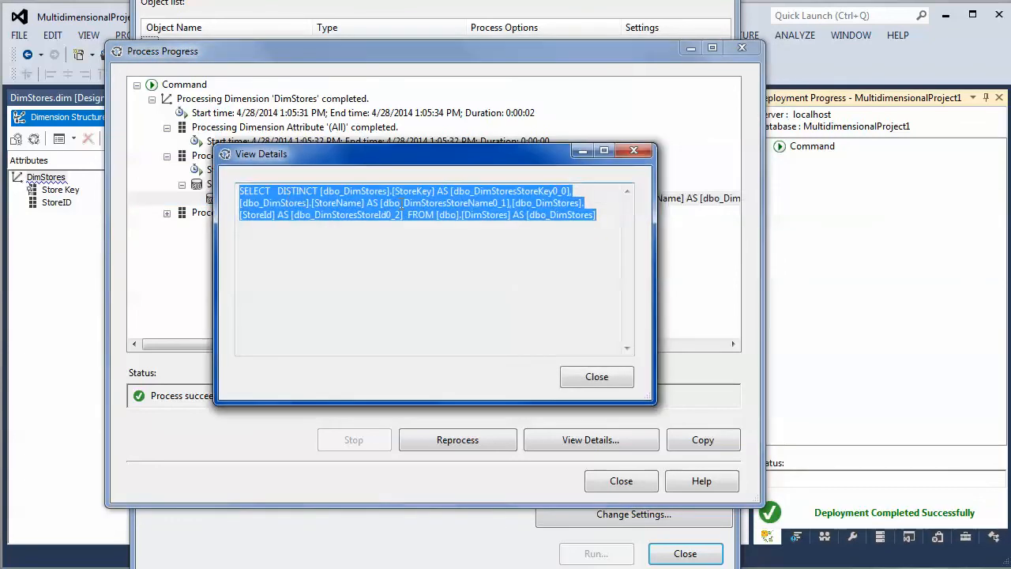
click(593, 237)
drag(596, 215, 195, 185)
click(597, 378)
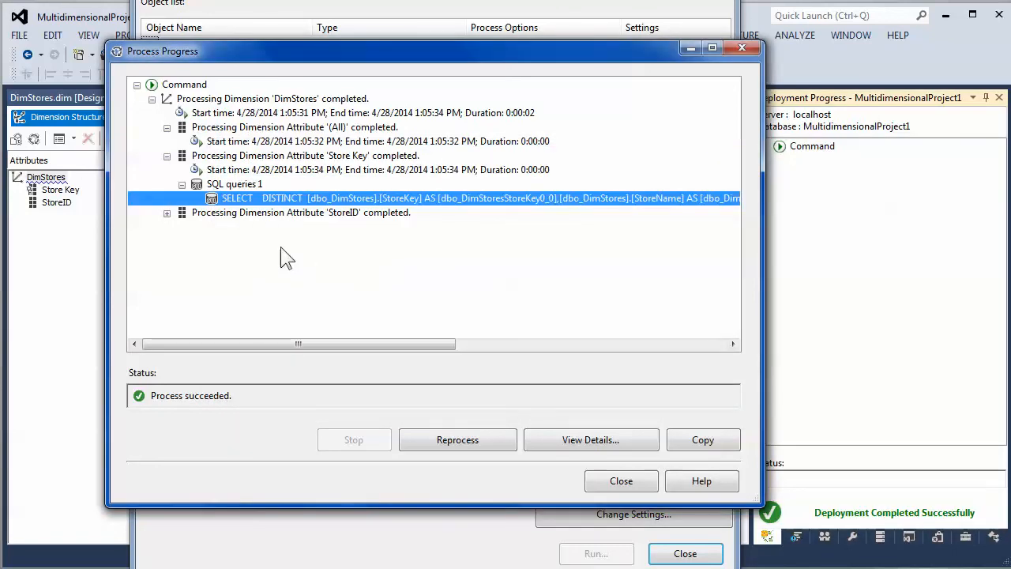
- Expand the StoreID attribute's SQL queries and view the full query text, then close the details window
click(166, 212)
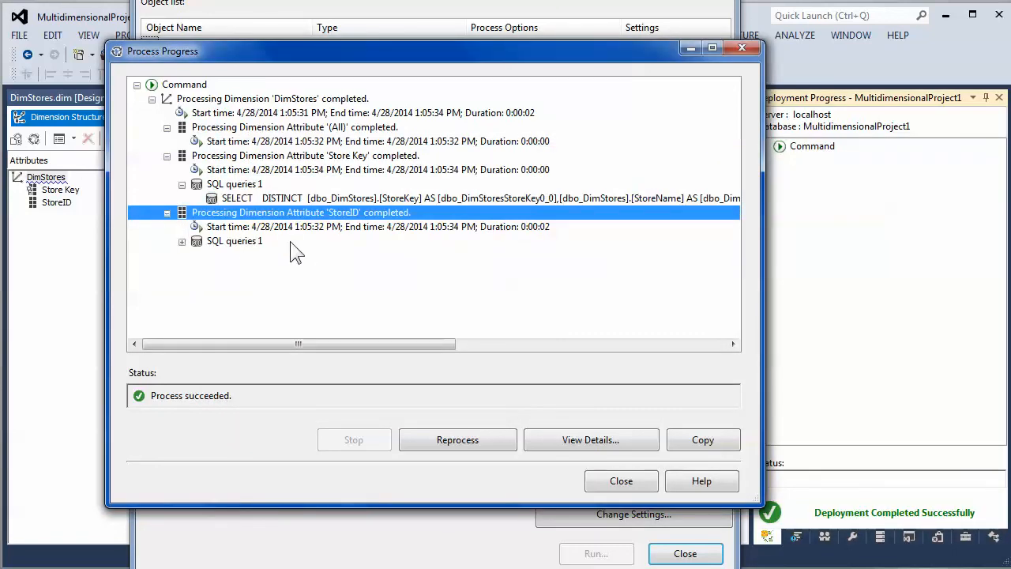
click(180, 240)
double_click(312, 258)
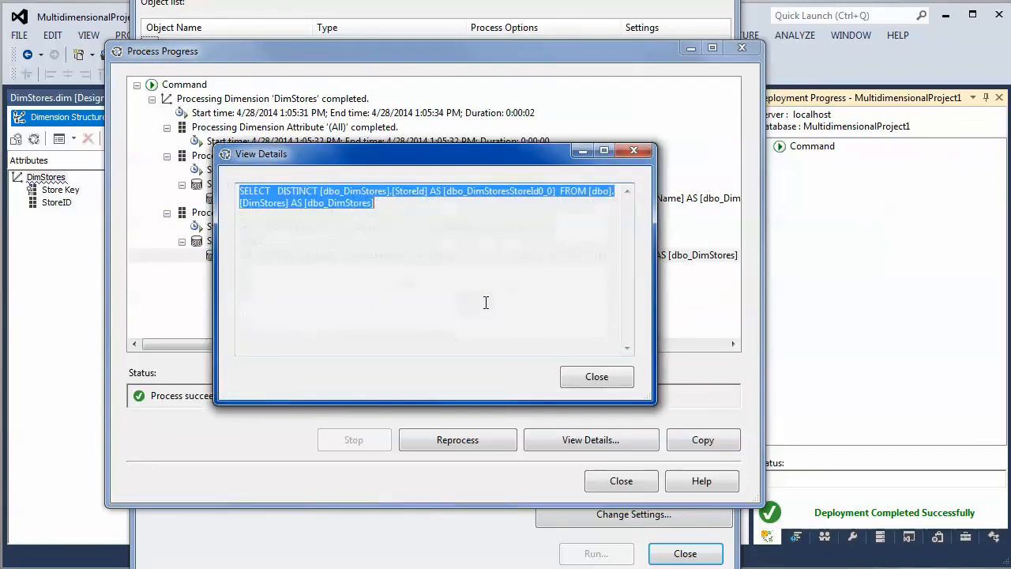
drag(431, 221, 237, 197)
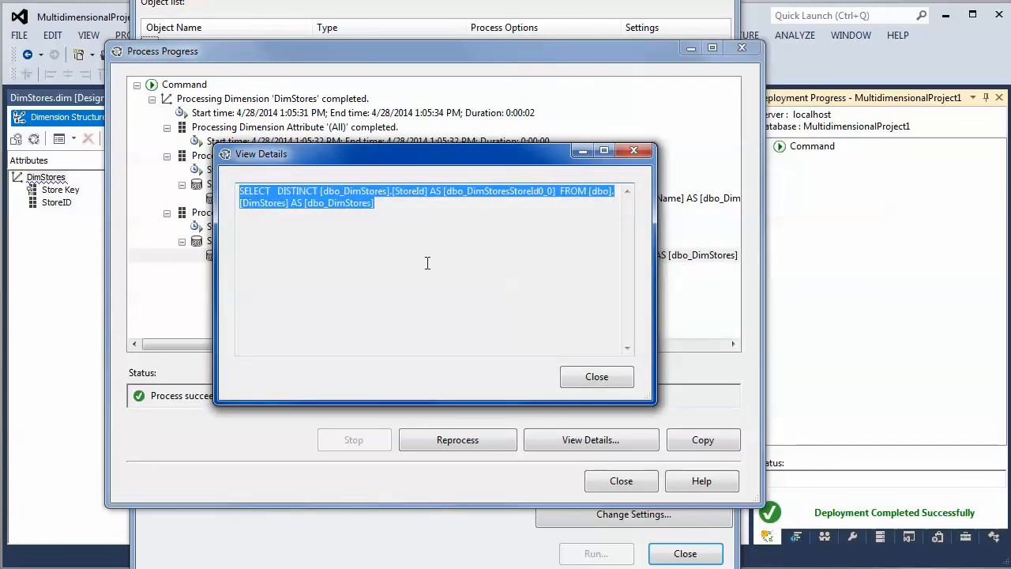
click(605, 385)
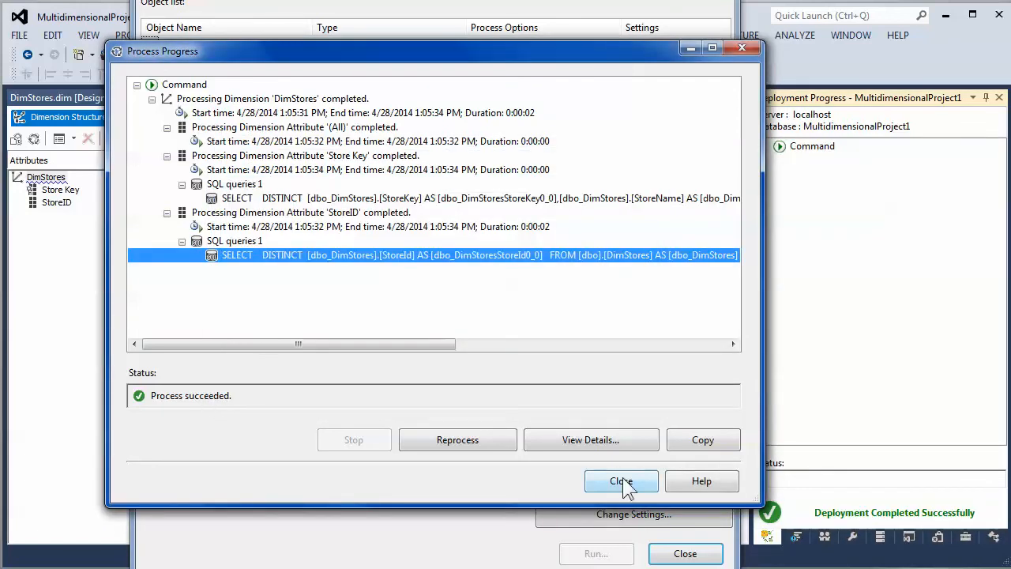
- Close the processing dialogs and switch the side pane to Solution Explorer
click(621, 480)
click(686, 553)
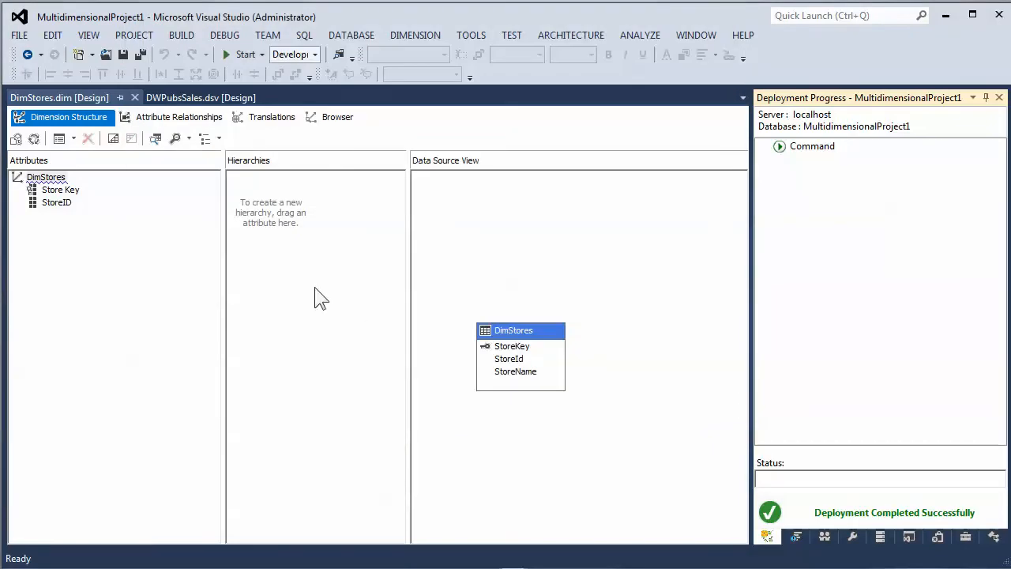
right_click(807, 541)
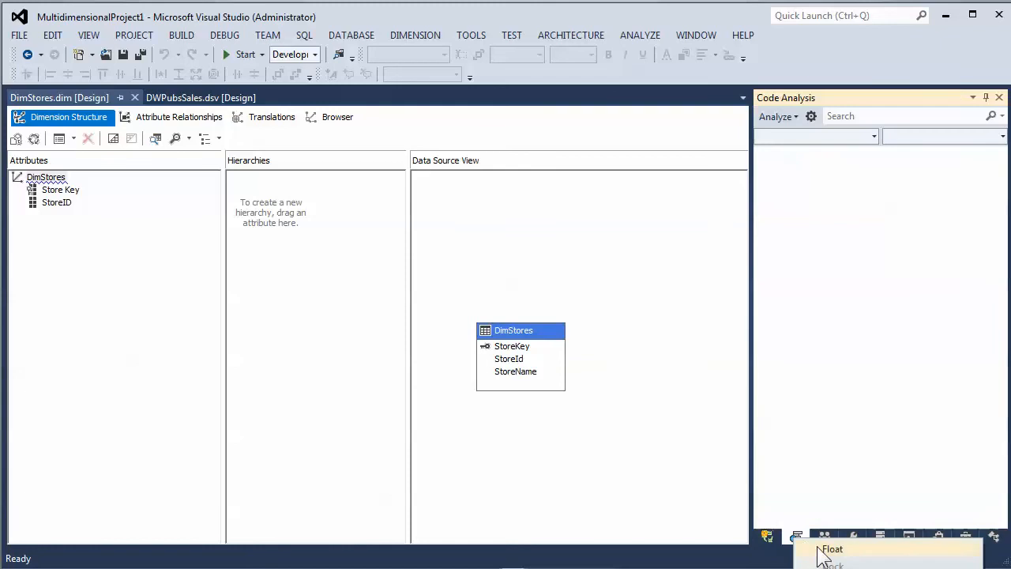
click(855, 489)
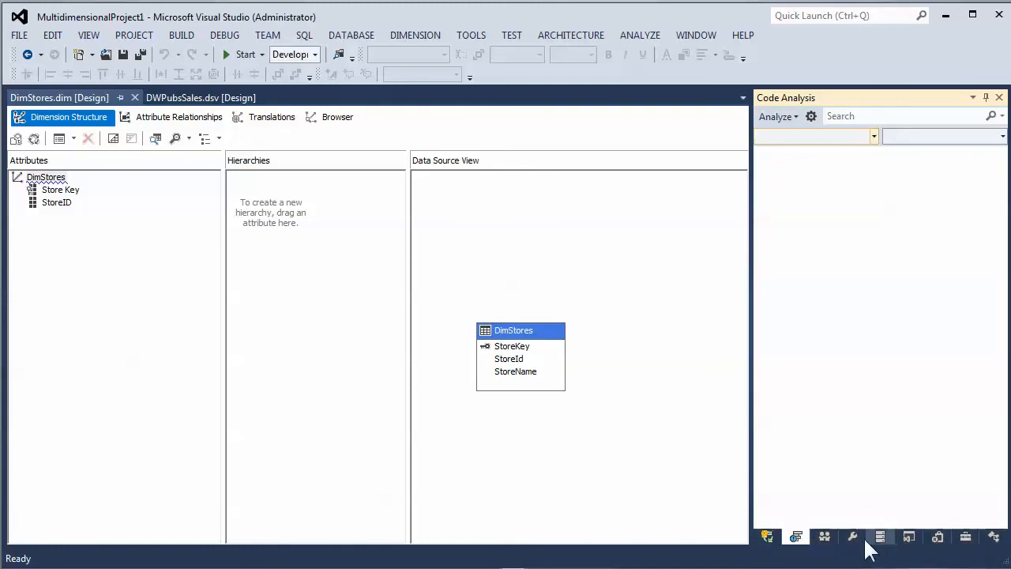
click(912, 541)
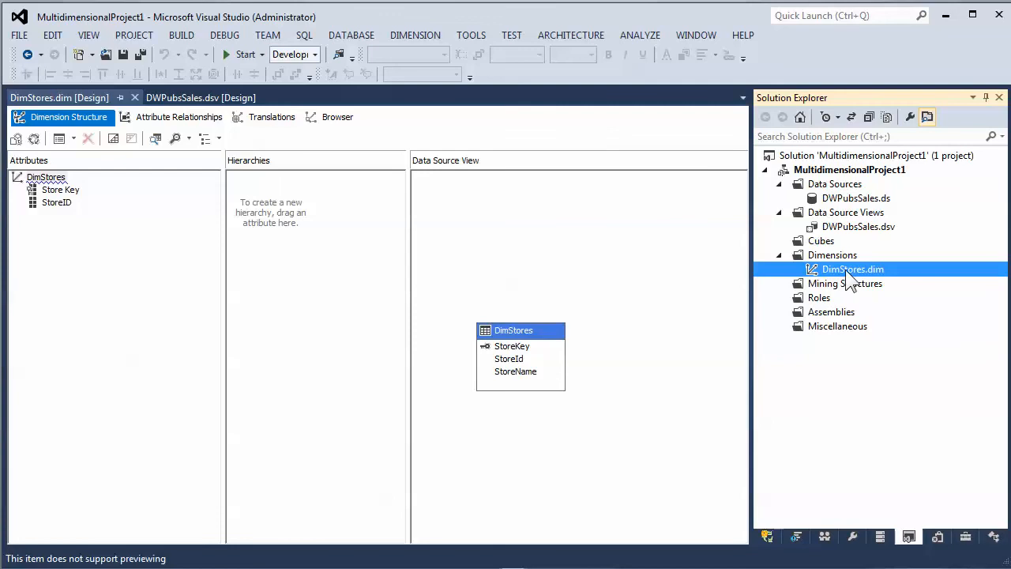
- Browse the DimStores dimension and expand the Store Key hierarchy to inspect its store members
click(332, 116)
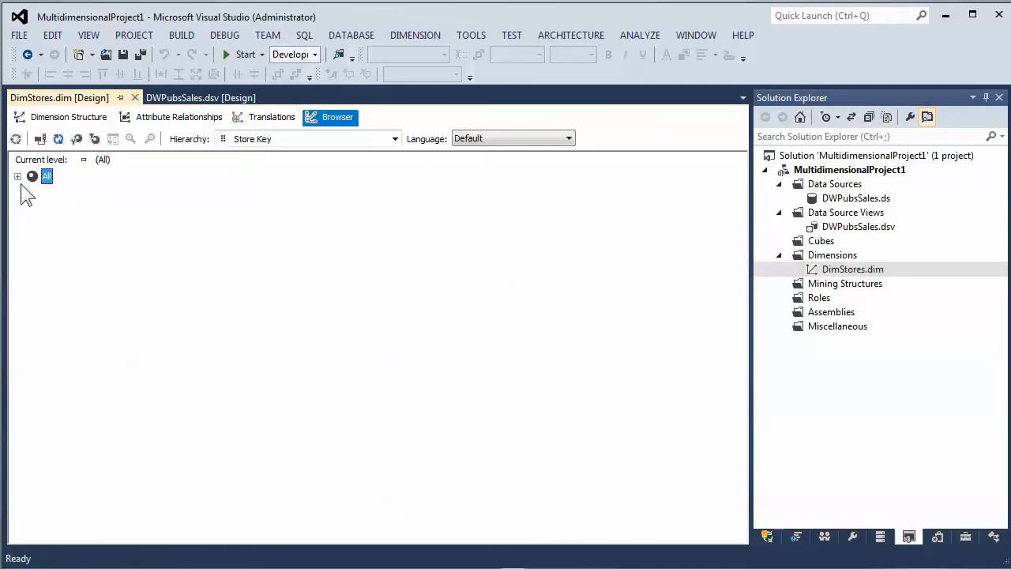
click(18, 177)
click(79, 209)
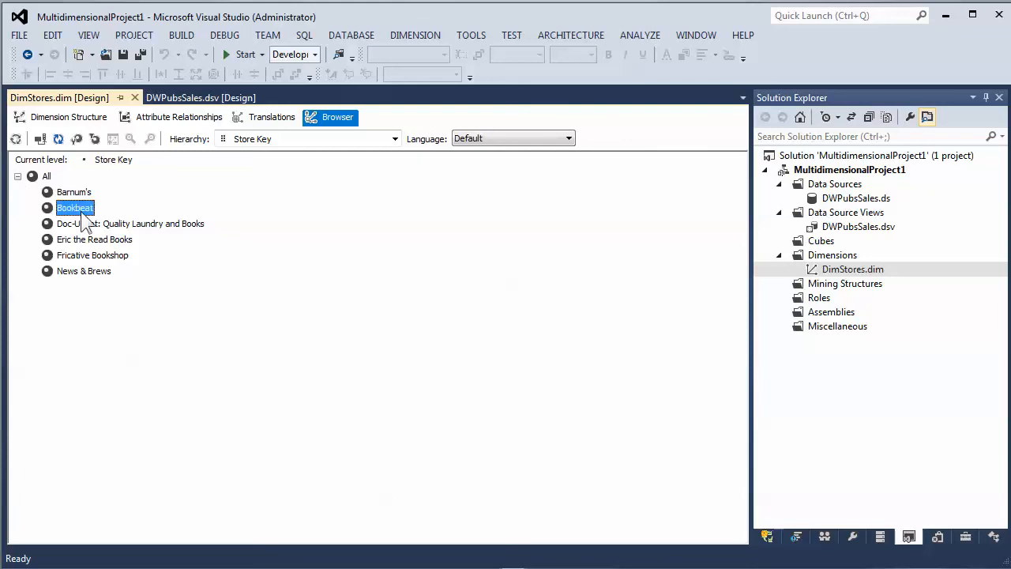
click(87, 224)
click(87, 256)
click(99, 271)
click(117, 240)
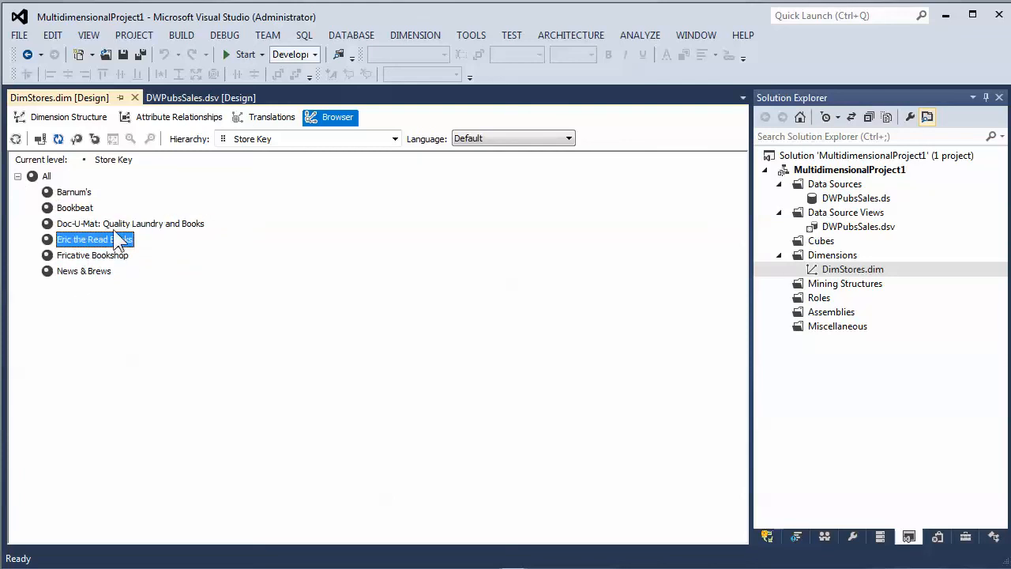
- Switch the browser hierarchy to StoreID, inspect its members, then return to the Store Key hierarchy
click(259, 140)
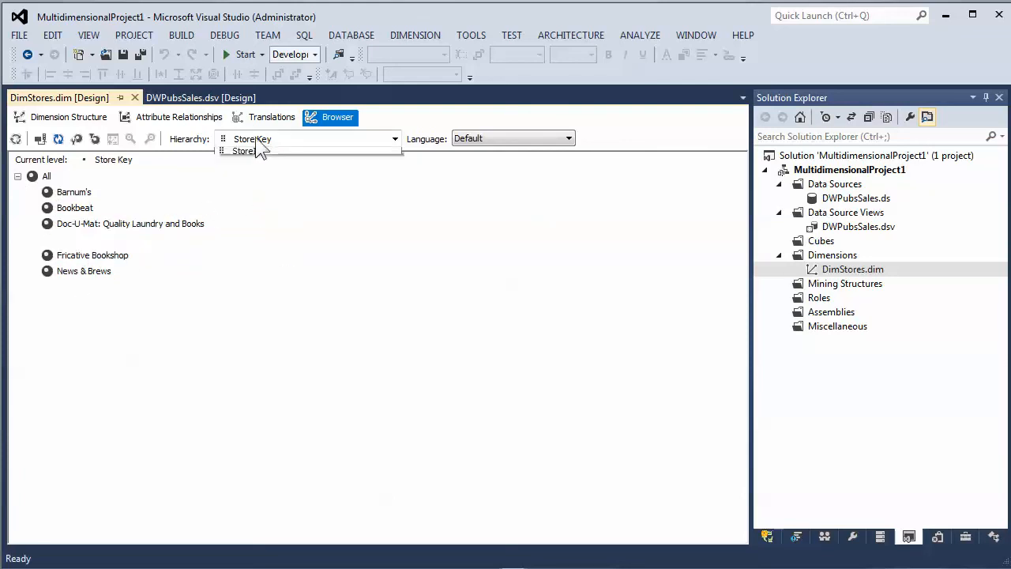
click(255, 165)
click(19, 177)
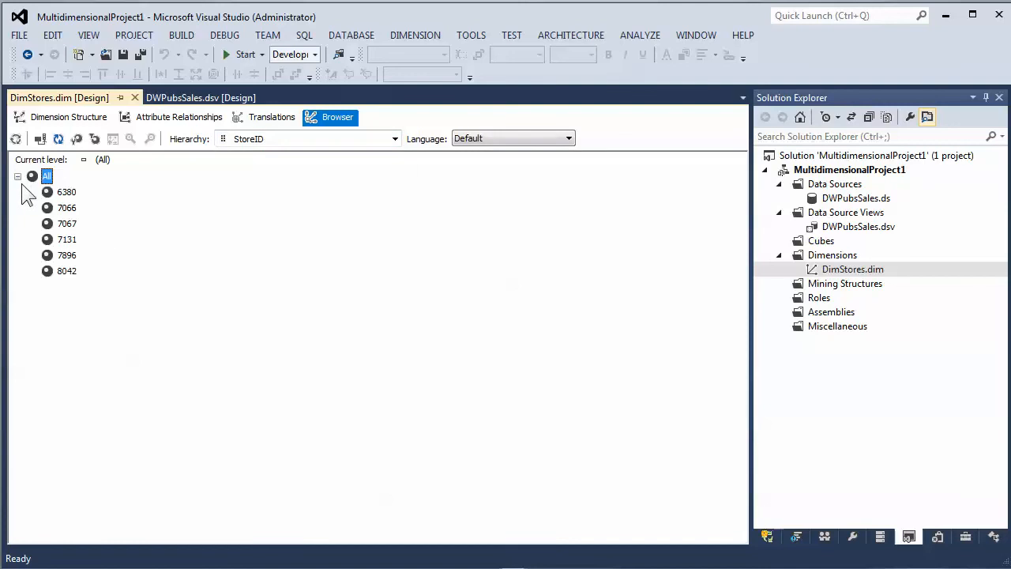
click(70, 209)
click(68, 224)
click(67, 256)
click(66, 272)
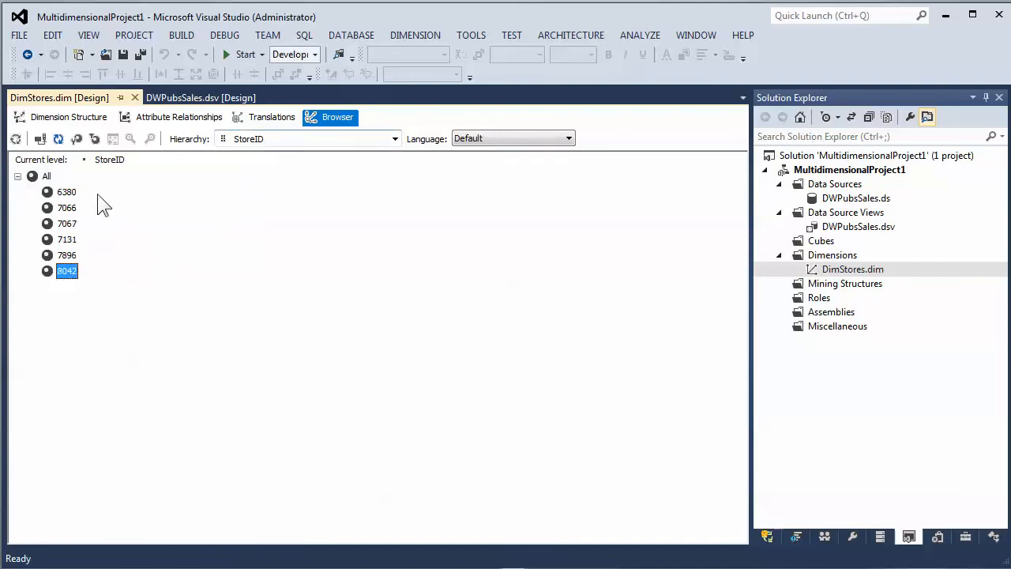
click(73, 193)
click(72, 209)
click(68, 241)
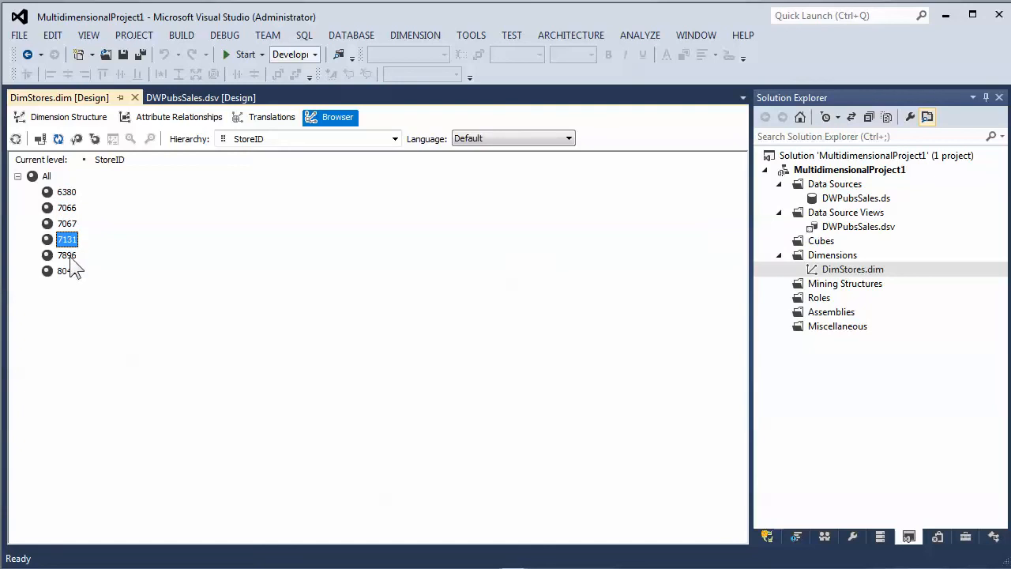
click(71, 256)
click(71, 276)
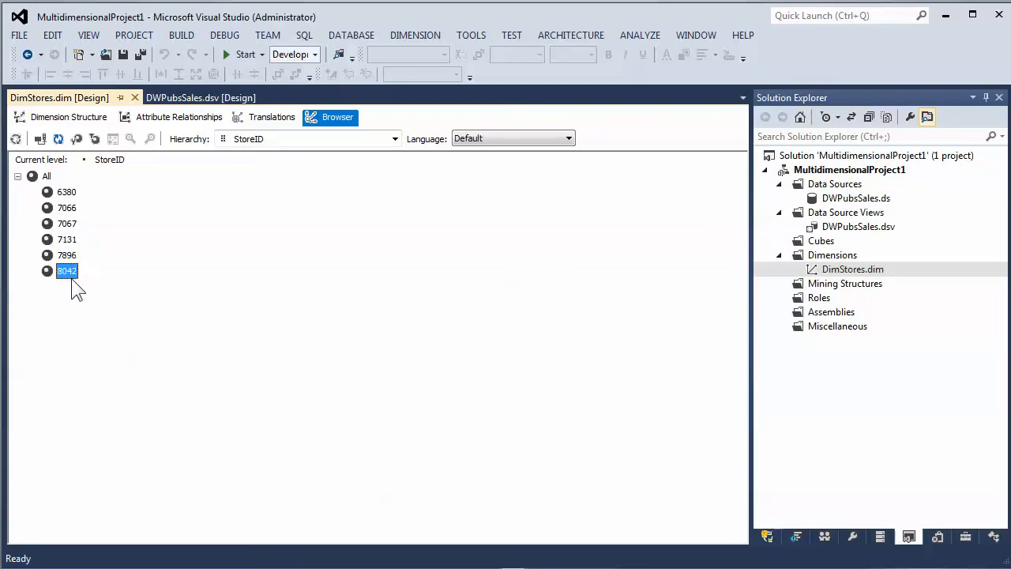
click(278, 141)
click(258, 165)
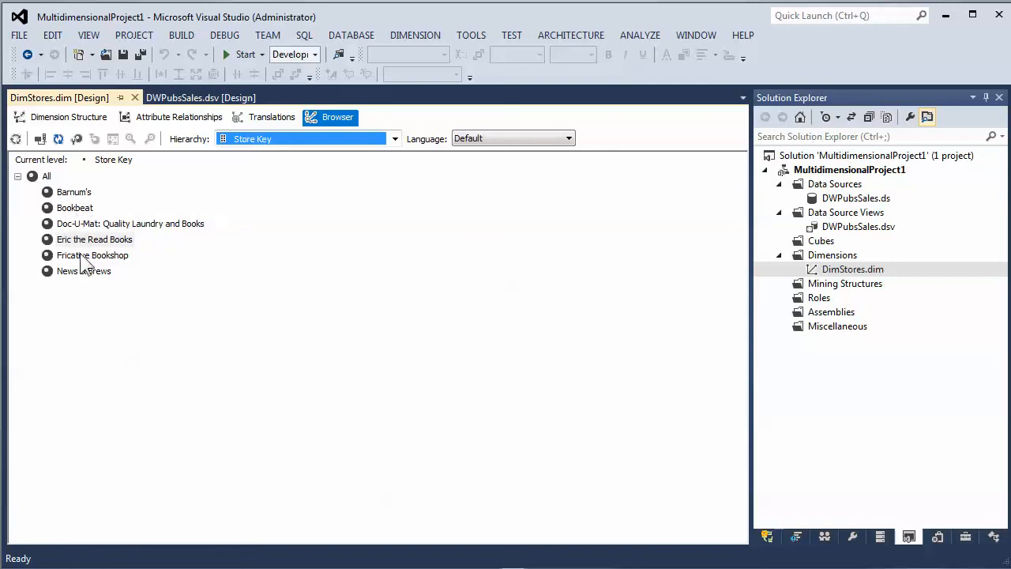
- Open the Store Key attribute's properties and review its KeyColumns, NameColumn and ValueColumn bindings
click(41, 118)
click(71, 190)
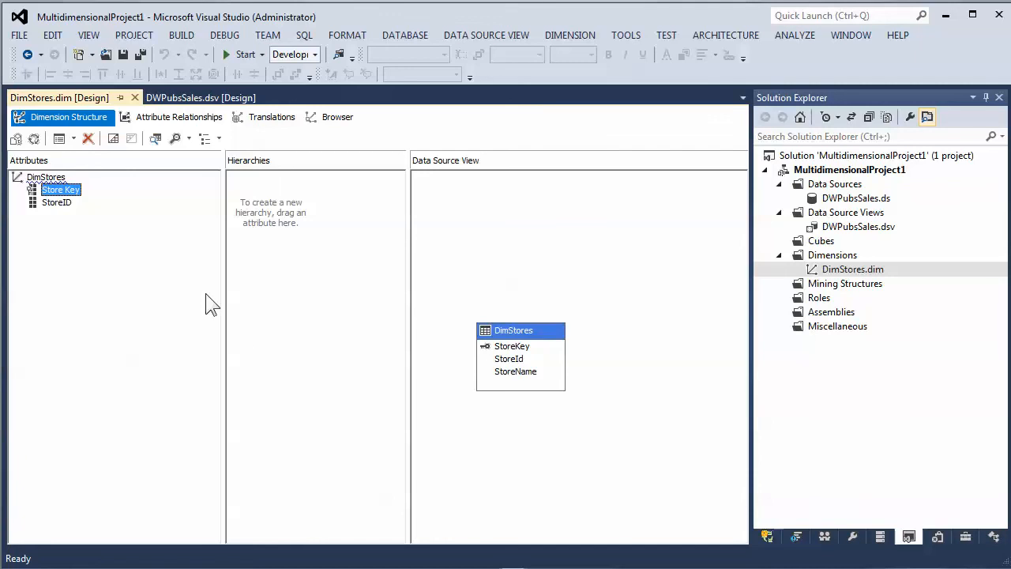
right_click(76, 196)
click(139, 347)
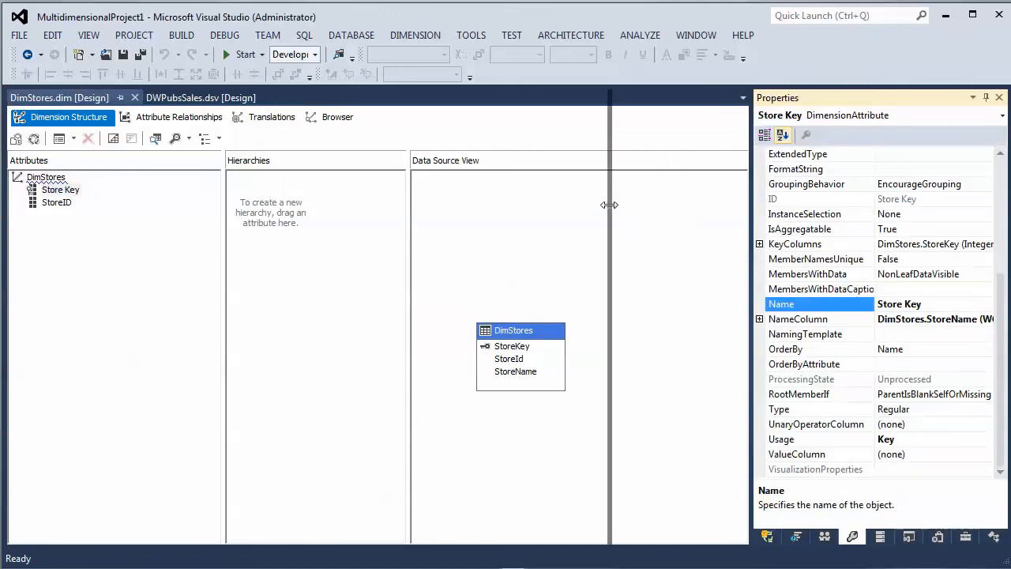
drag(751, 258, 614, 215)
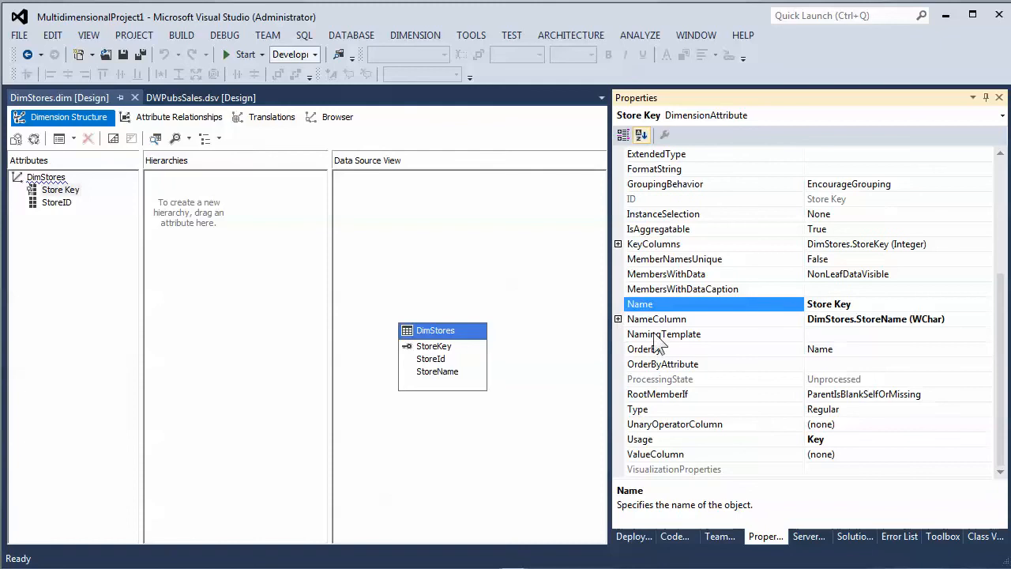
click(715, 244)
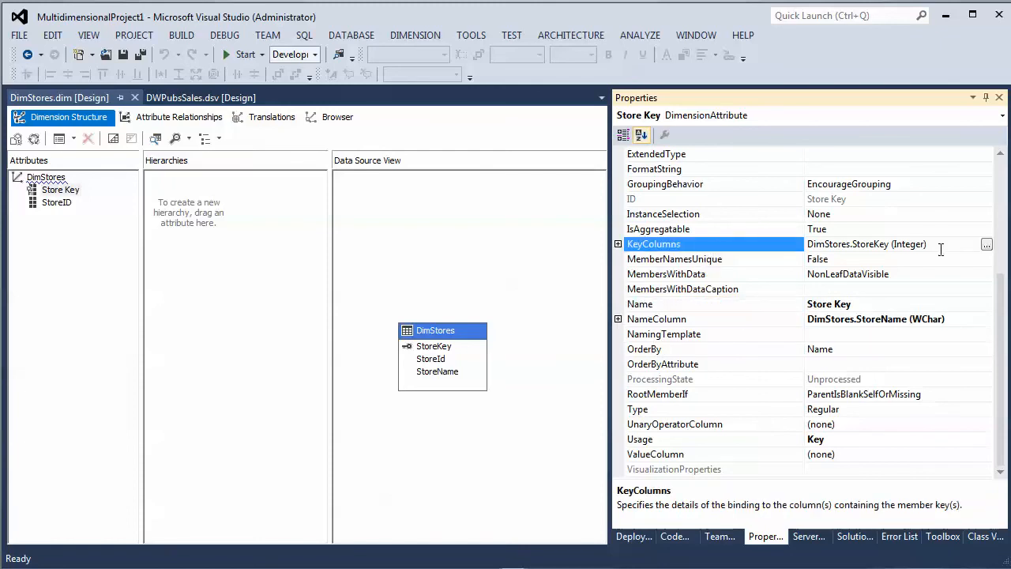
click(711, 319)
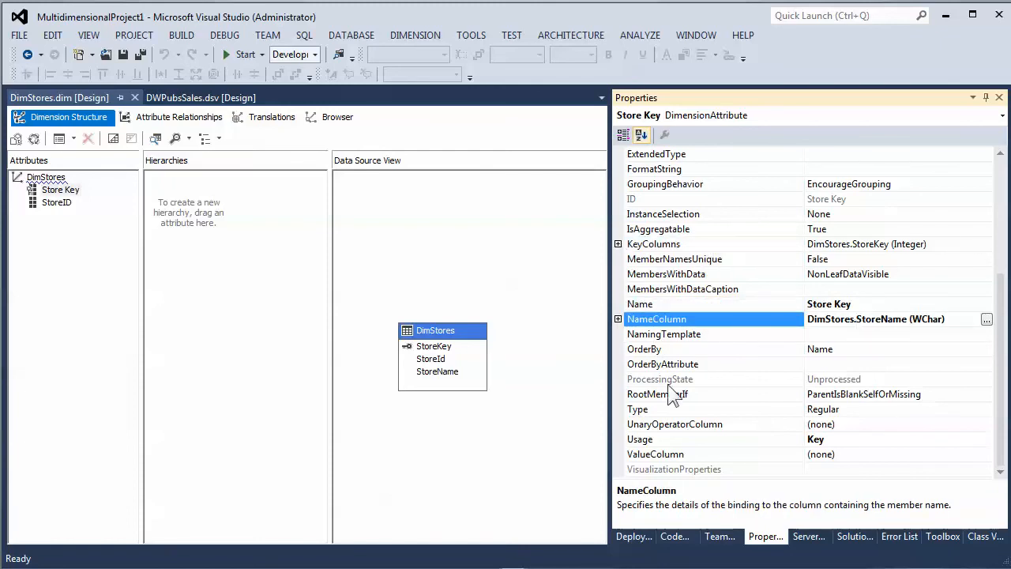
click(726, 455)
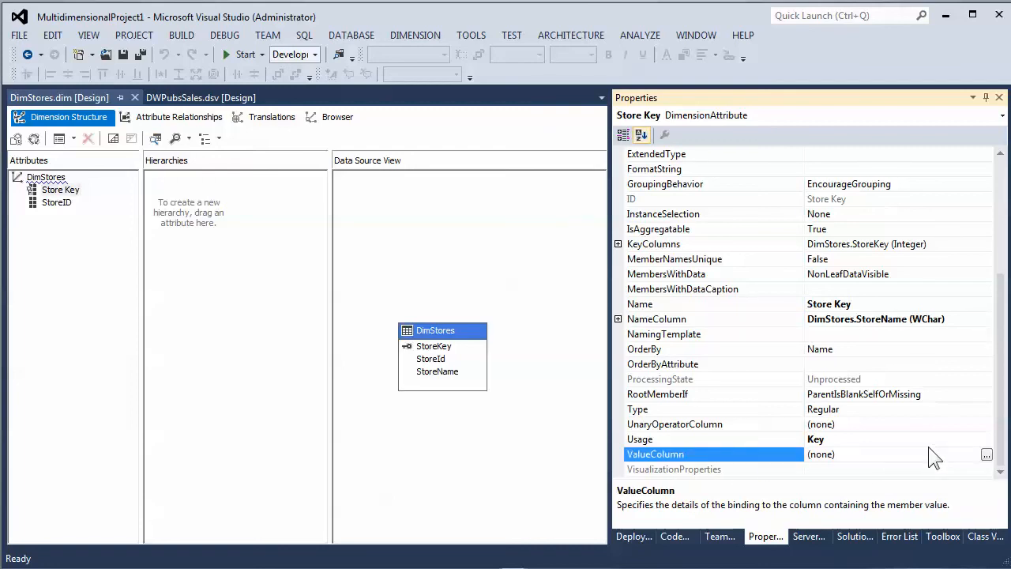
click(734, 246)
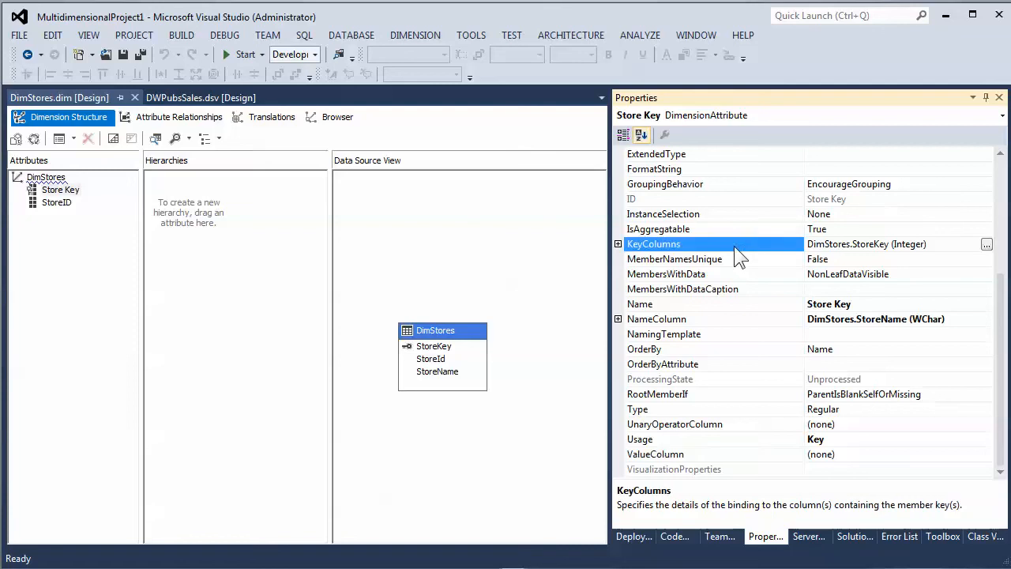
click(741, 321)
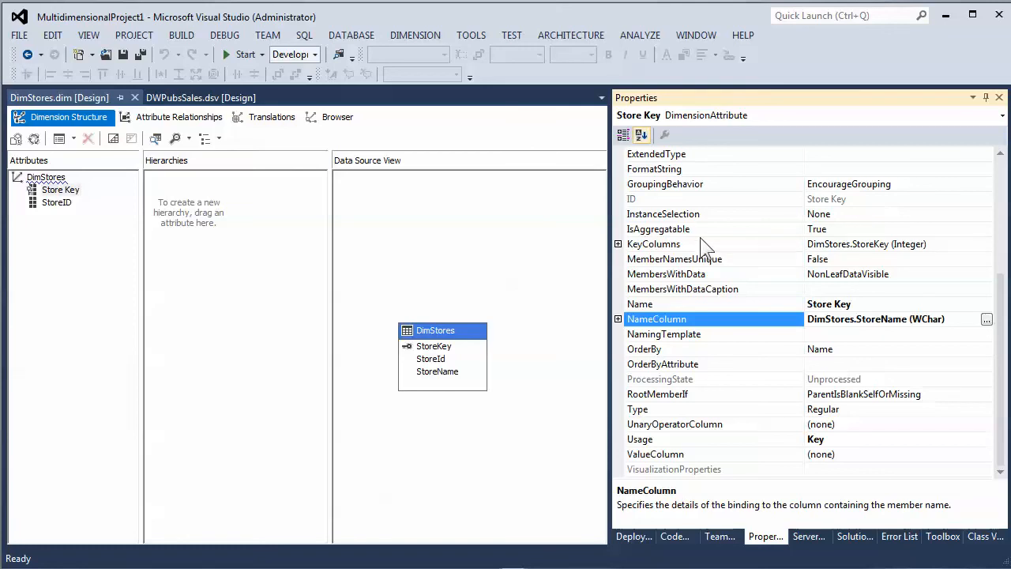
- Select the StoreID attribute and review its KeyColumns, NameColumn and ValueColumn properties
click(55, 208)
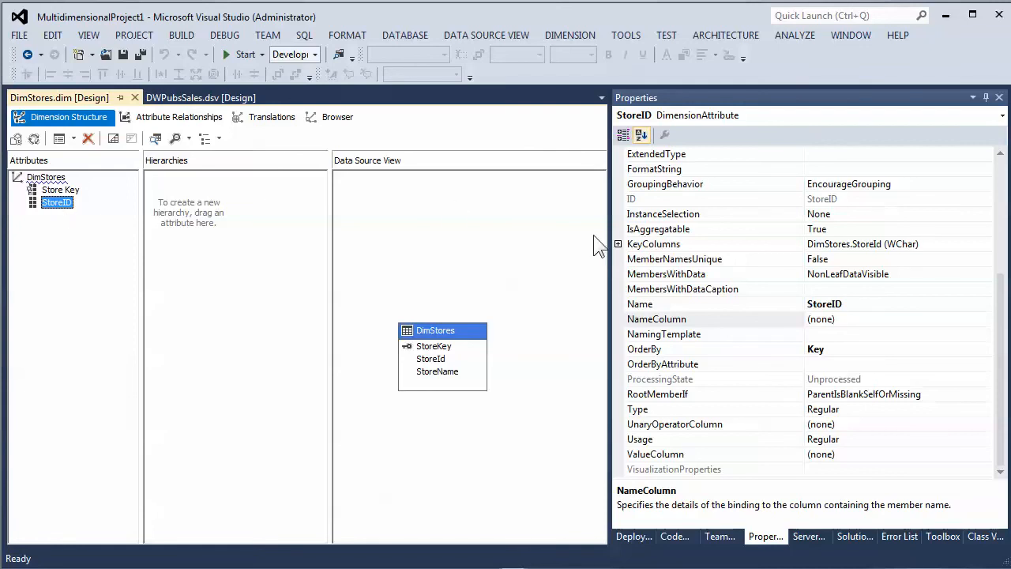
click(728, 245)
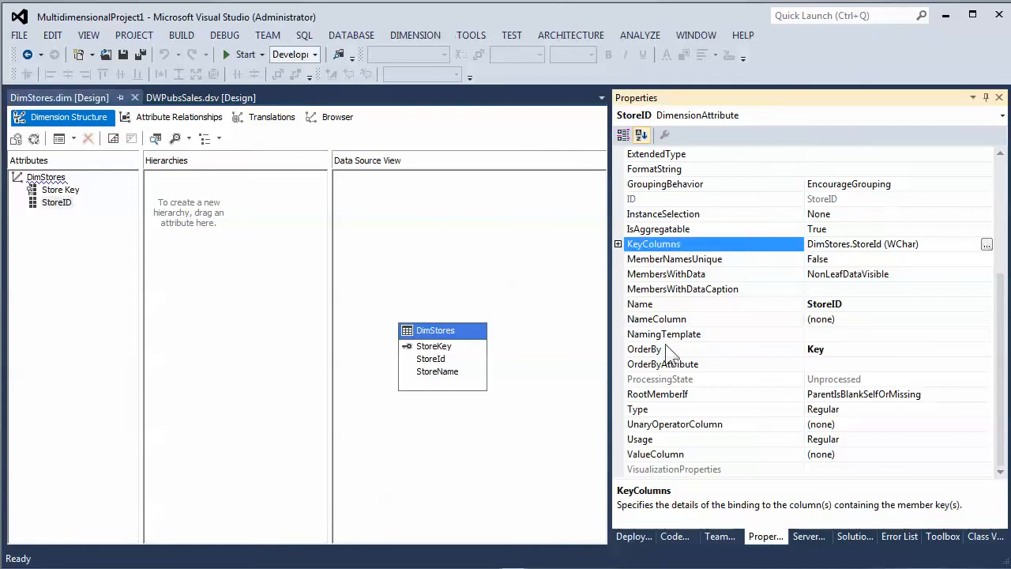
click(746, 321)
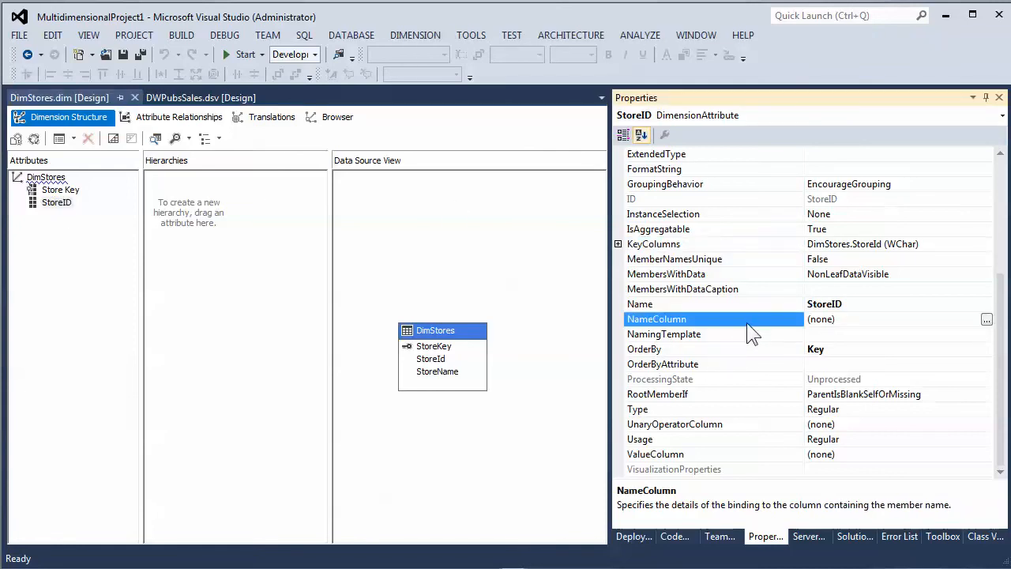
click(726, 454)
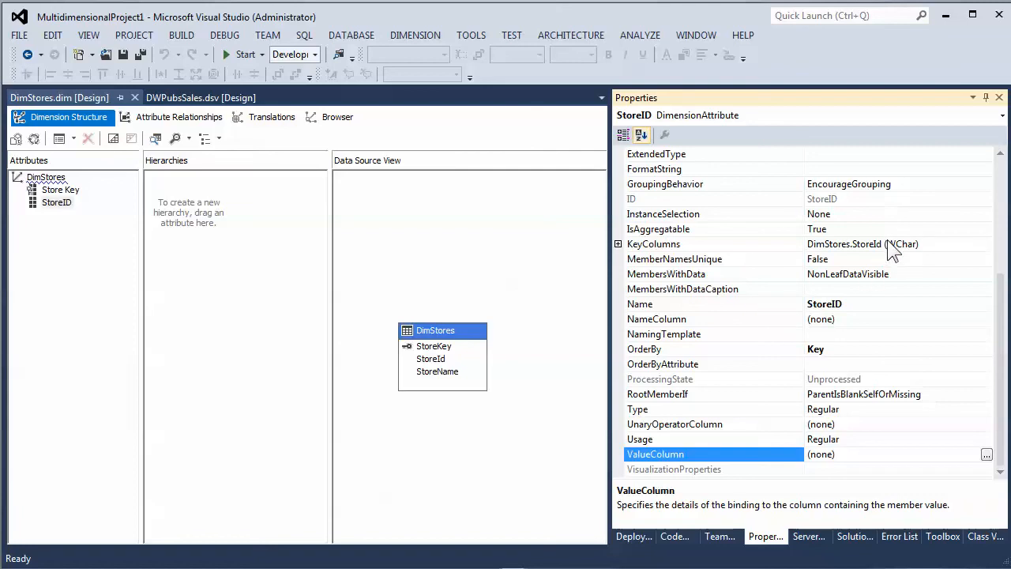
click(902, 320)
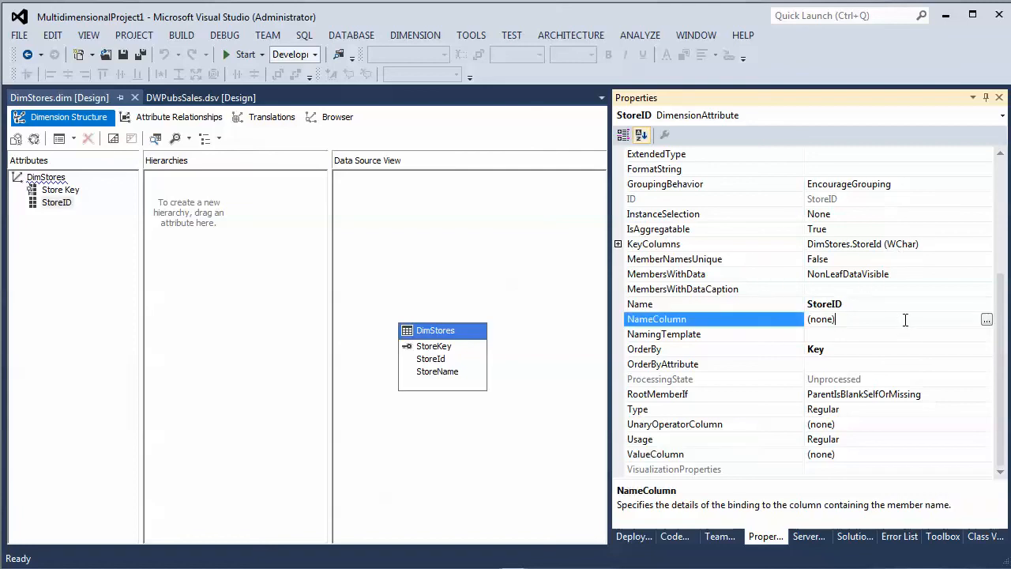
- Bind the StoreID attribute's NameColumn to the StoreId column of the DimStores table, then open its ValueColumn binding editor
click(986, 320)
click(504, 192)
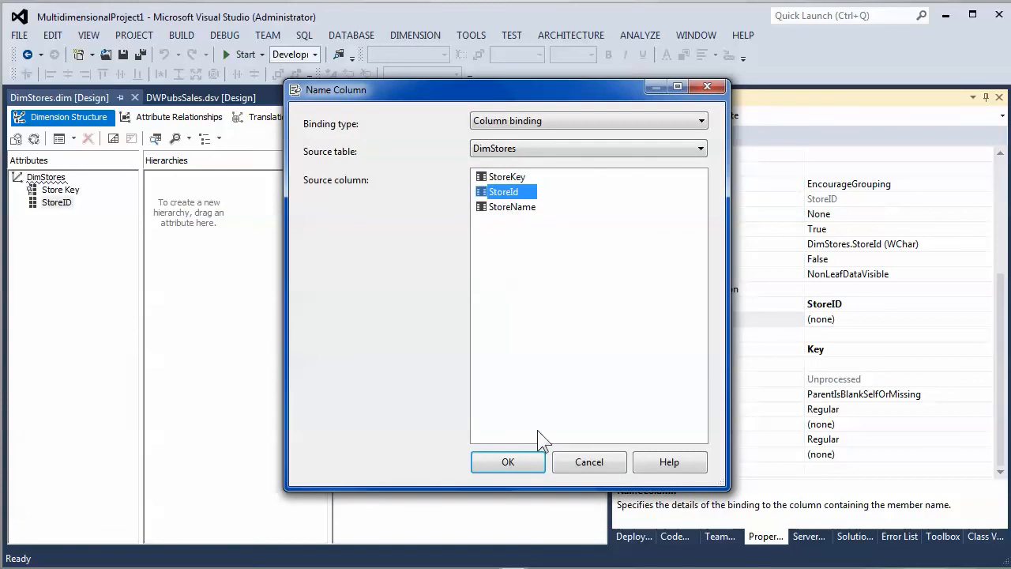
click(499, 461)
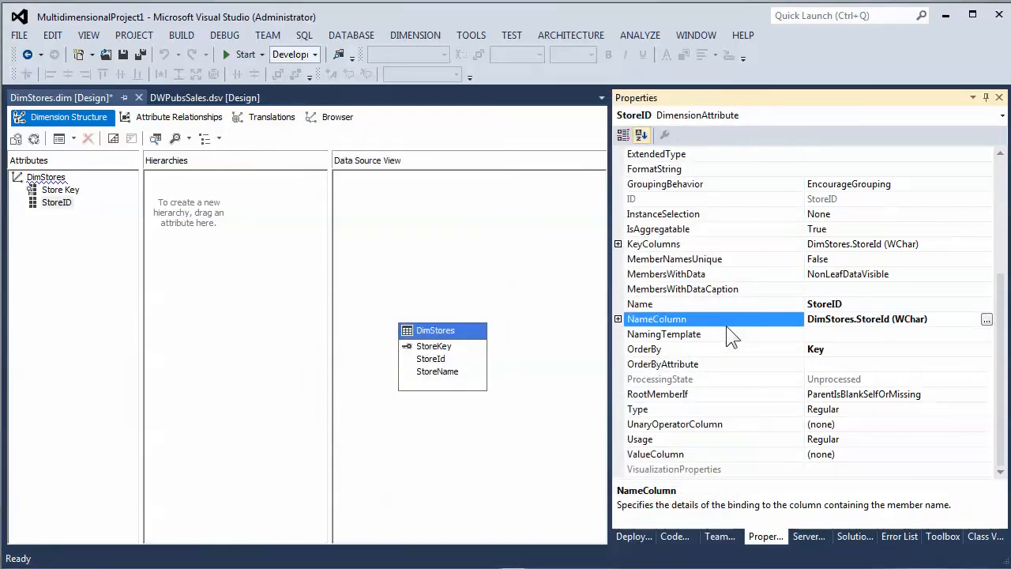
click(867, 454)
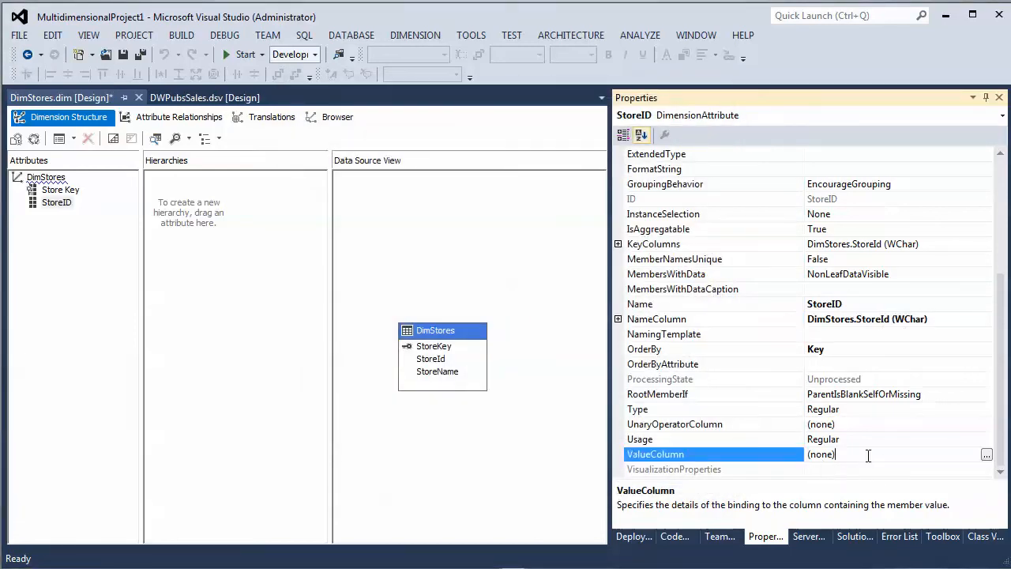
click(986, 455)
- Rename the Store Key attribute to Store
click(63, 192)
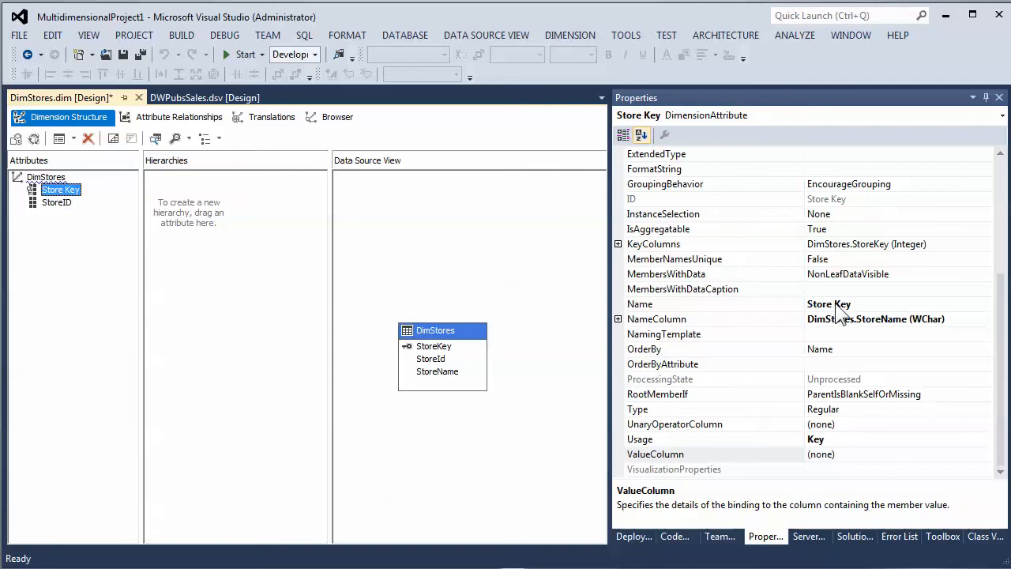
click(681, 301)
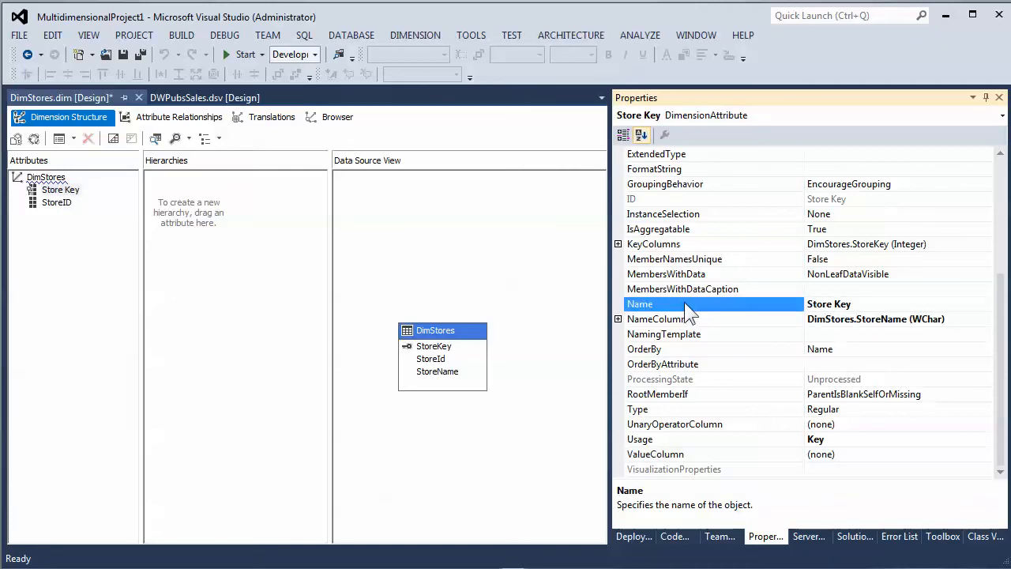
drag(833, 303, 863, 301)
key(BackSpace)
double_click(837, 304)
click(872, 247)
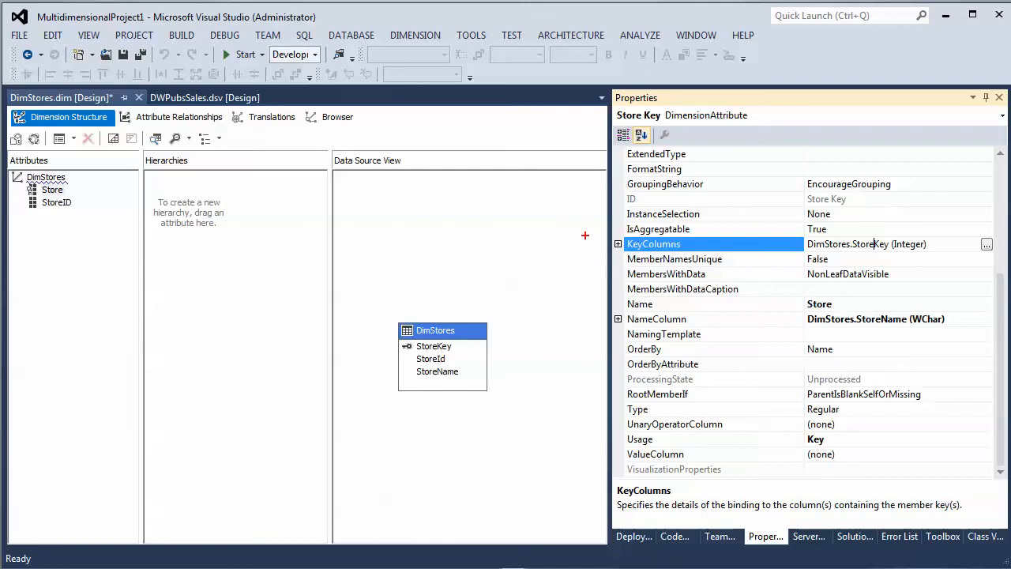
mouse_move(608, 231)
mouse_down()
mouse_move(700, 273)
mouse_move(954, 268)
mouse_move(958, 254)
mouse_move(1000, 253)
mouse_up()
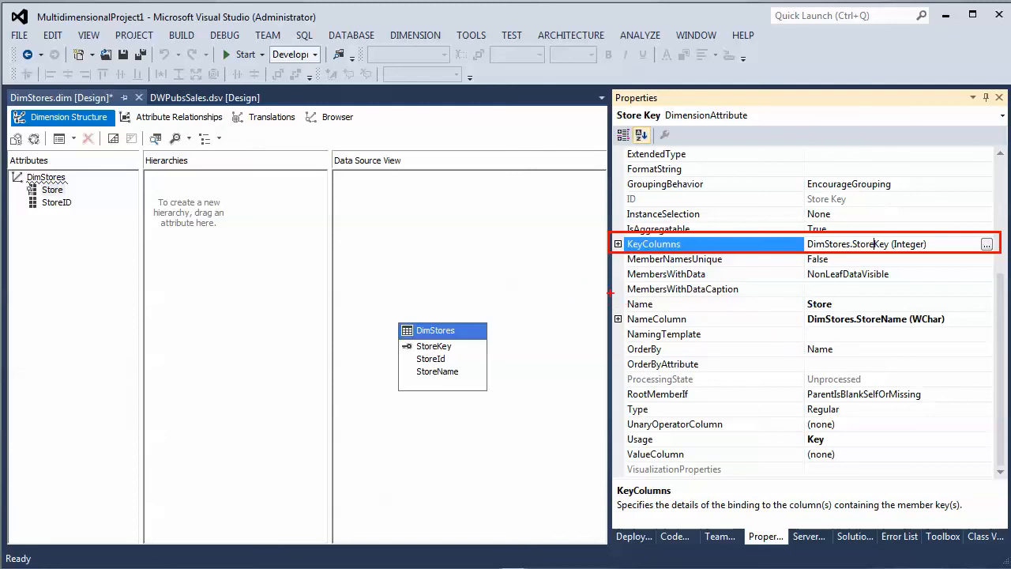
drag(612, 320, 702, 346)
key(ctrl+z)
mouse_move(612, 298)
mouse_down()
mouse_move(773, 340)
mouse_move(999, 340)
mouse_move(1003, 327)
mouse_up()
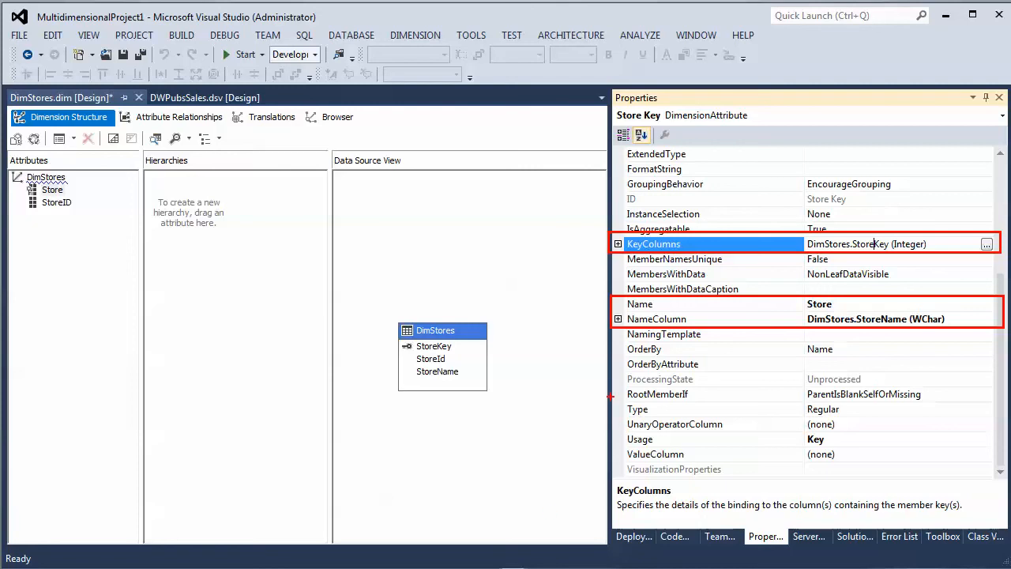
mouse_move(611, 398)
mouse_down()
mouse_move(783, 422)
mouse_move(1008, 424)
mouse_move(999, 417)
mouse_up()
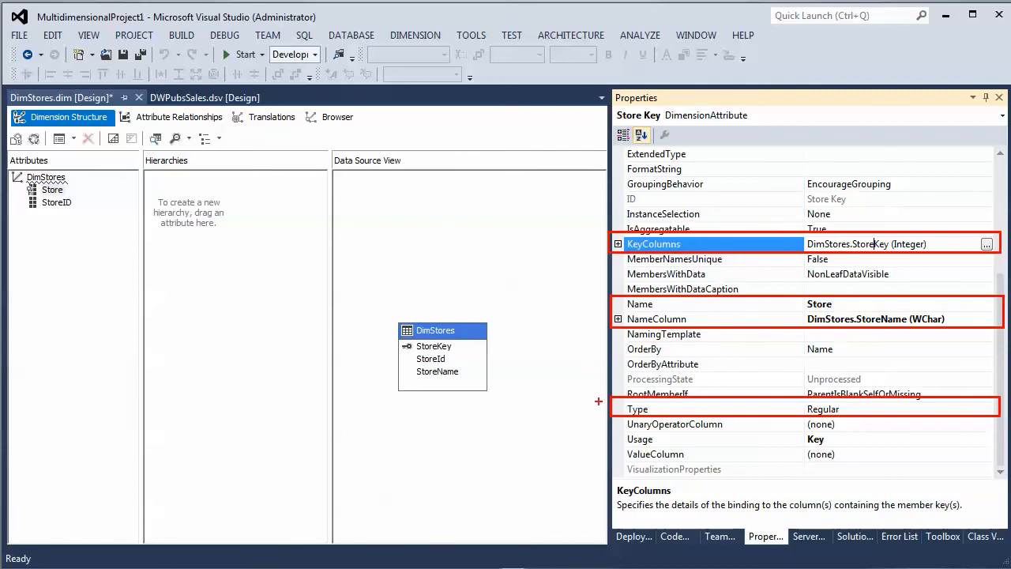
mouse_move(595, 408)
mouse_down()
mouse_move(603, 415)
mouse_move(563, 406)
mouse_move(591, 391)
mouse_up()
drag(594, 406, 578, 422)
key(ctrl+z)
key(ctrl+z)
key(ctrl+z)
key(ctrl+z)
key(ctrl+z)
key(ctrl+z)
key(ctrl+z)
key(ctrl+z)
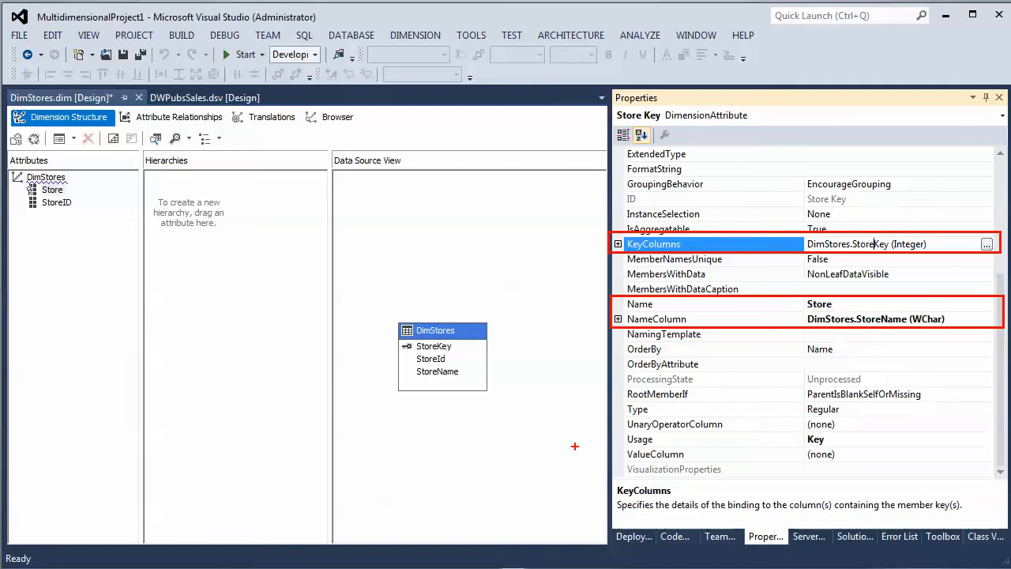